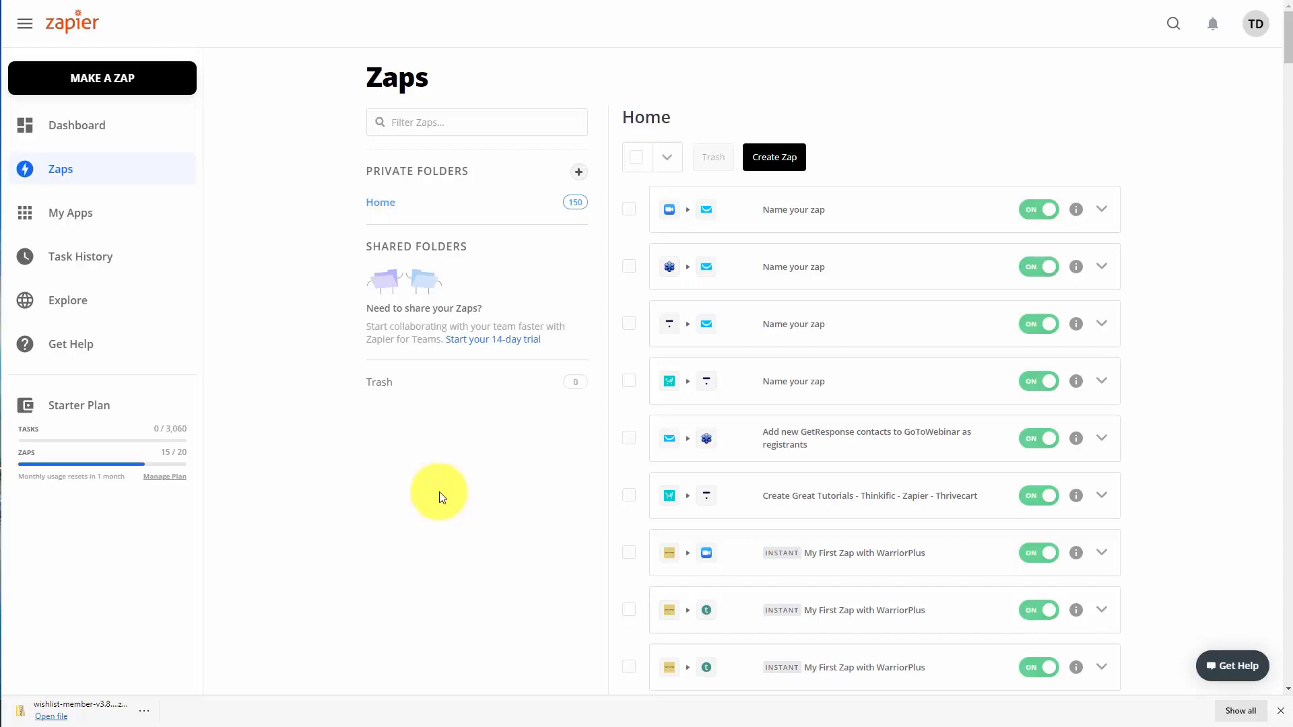
Step: Create a new Zap with Mailchimp as the trigger app and New Subscriber in Segment or Tag as the trigger event
click(134, 91)
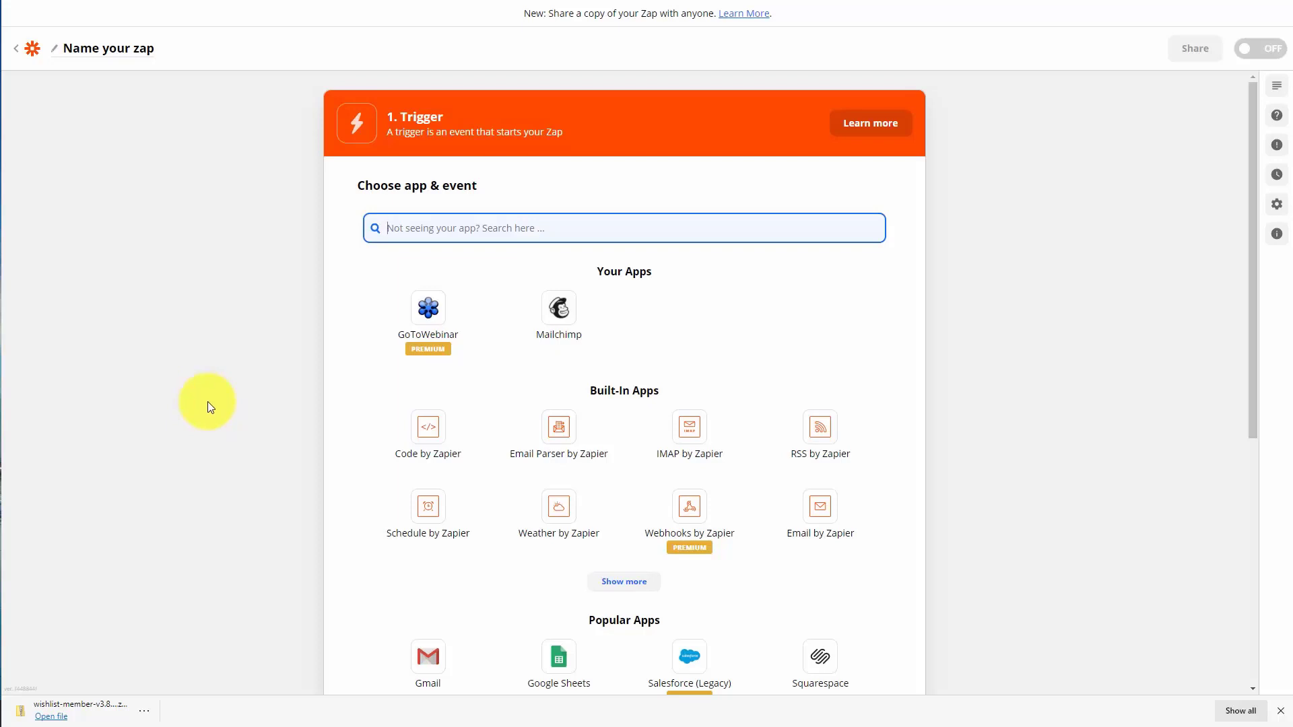
click(559, 316)
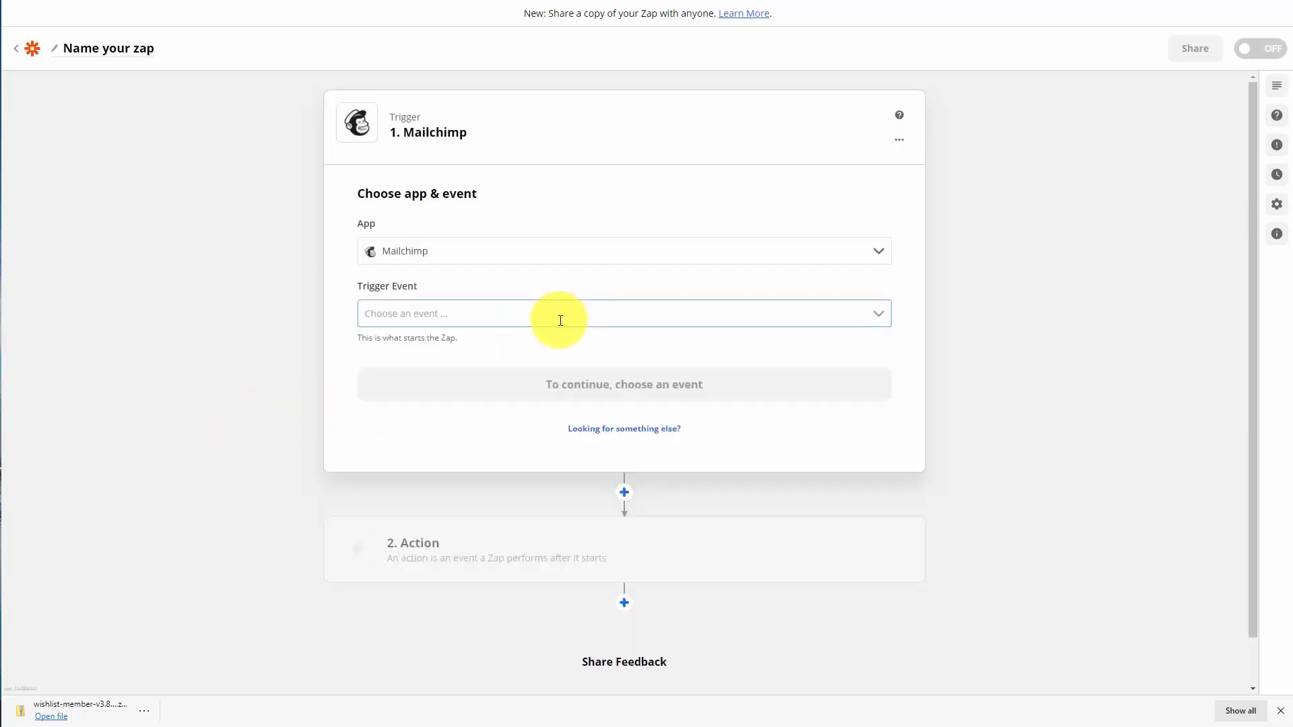
click(522, 315)
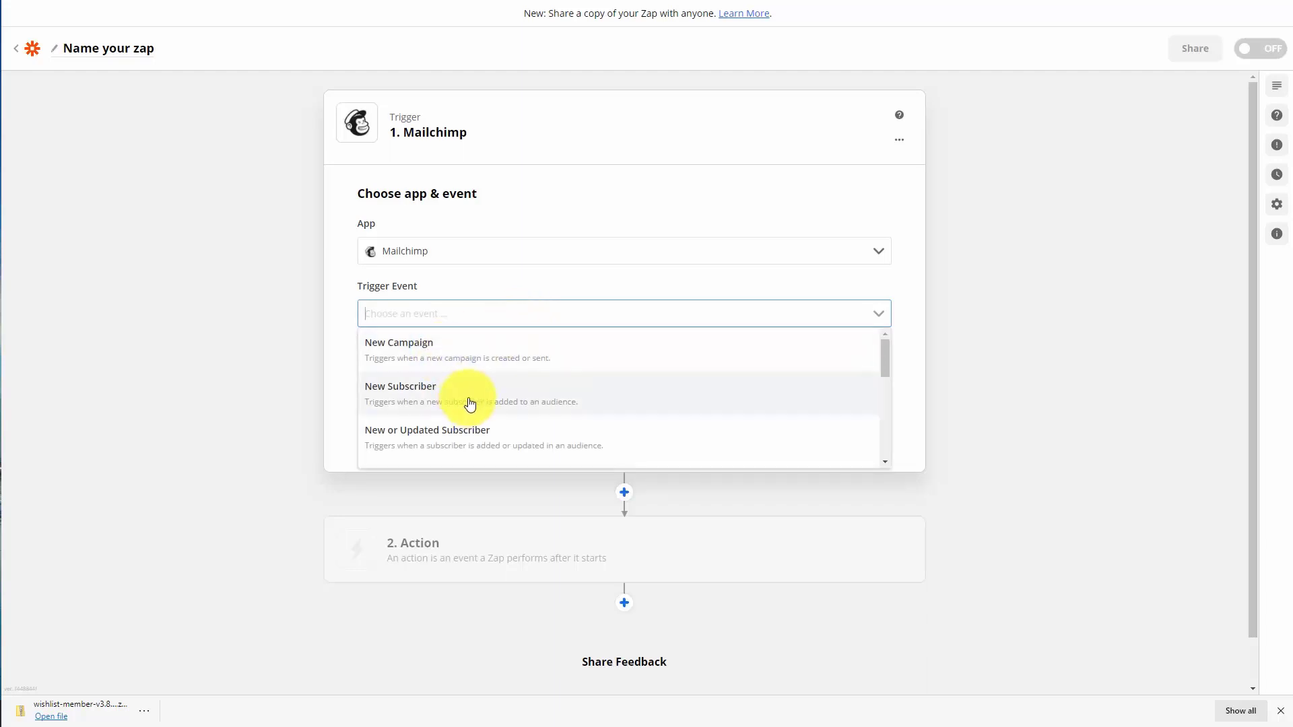
scroll(470, 403, down, 1)
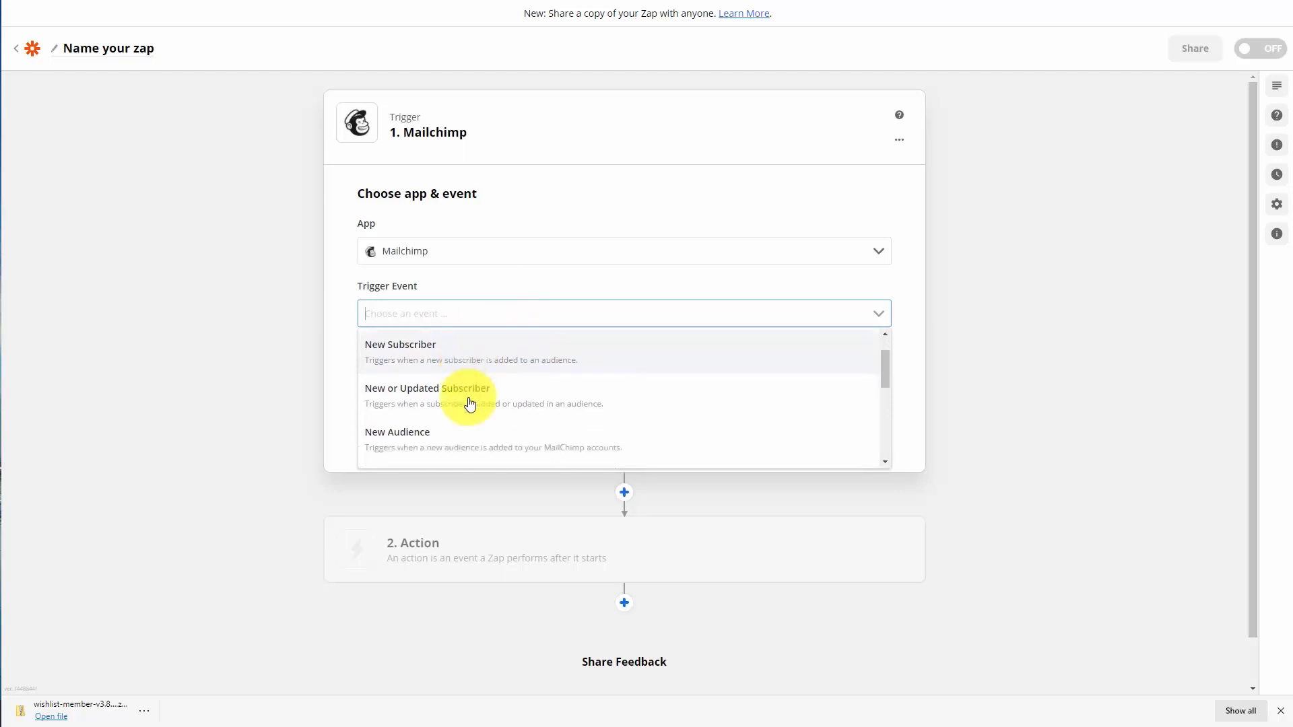
scroll(471, 404, down, 2)
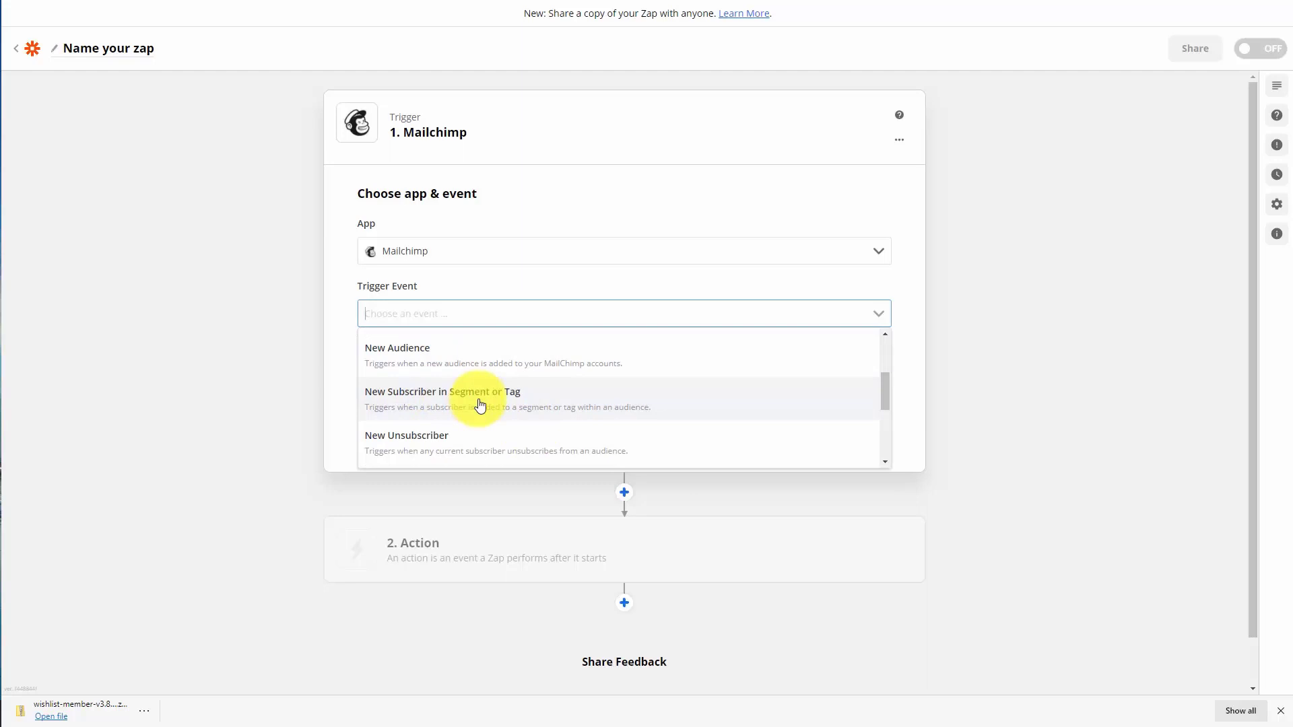
scroll(449, 404, down, 1)
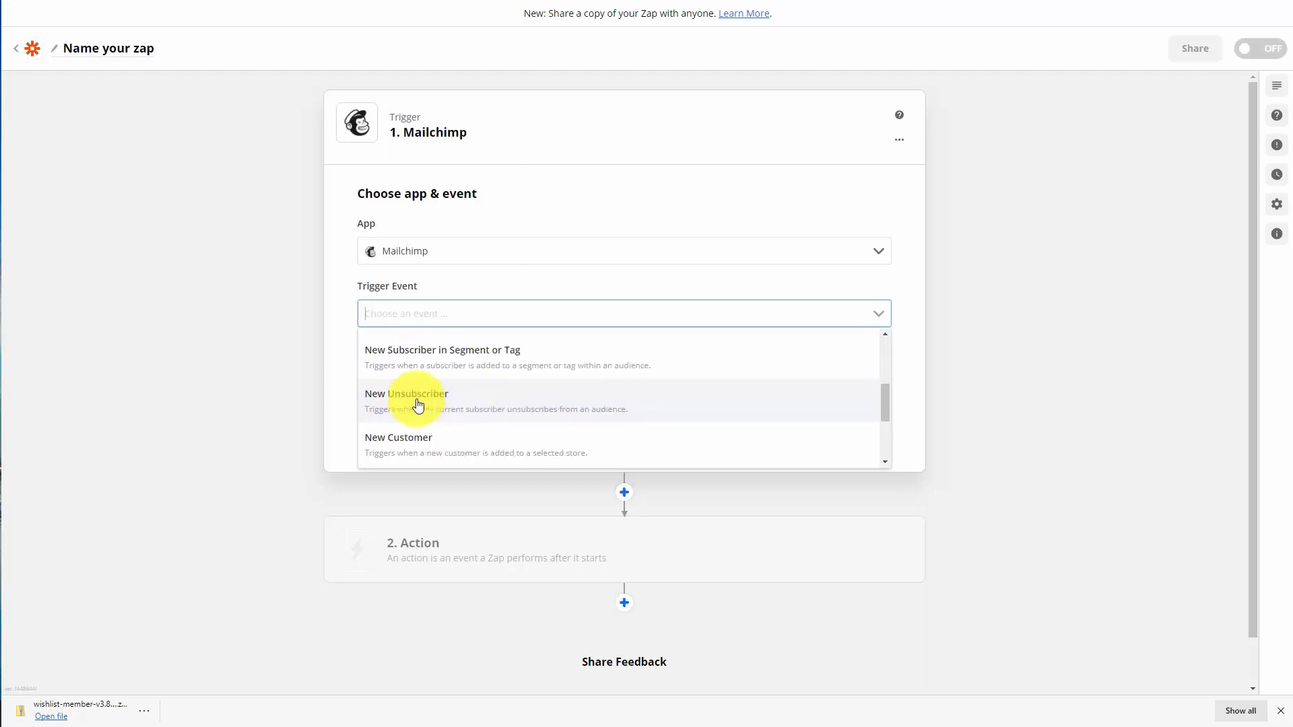
scroll(418, 404, down, 1)
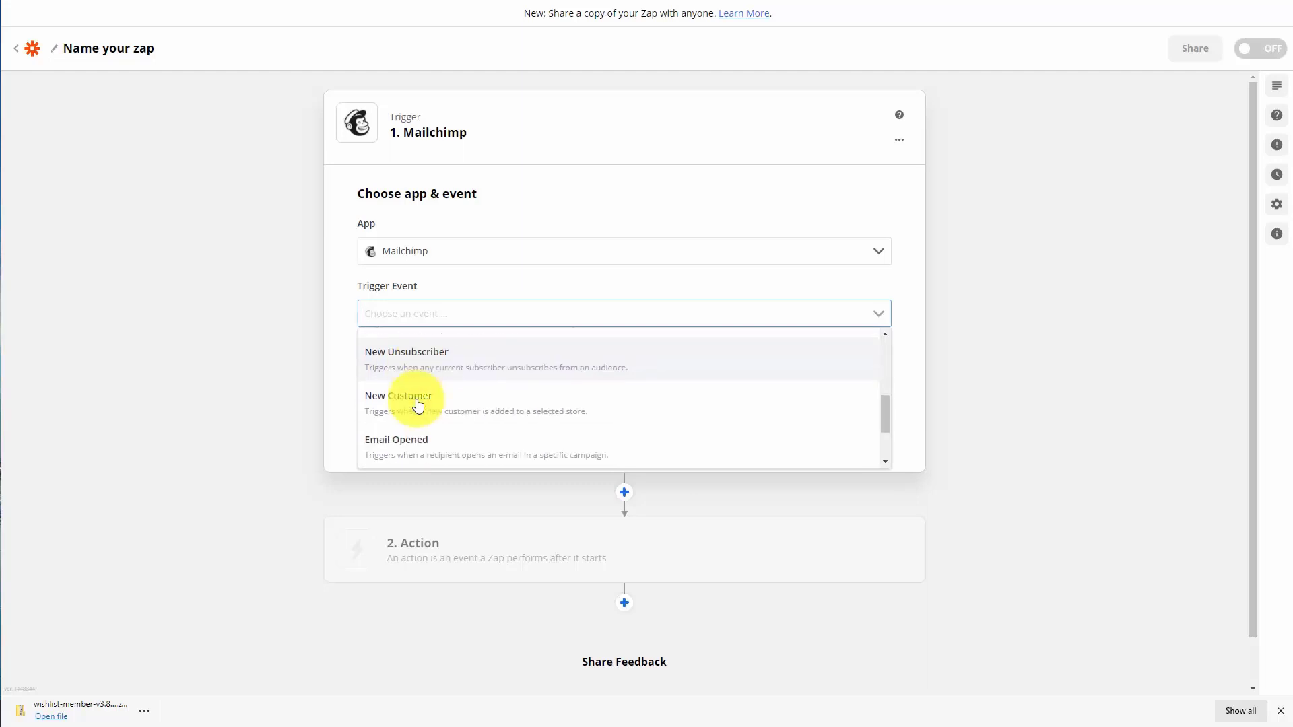
scroll(418, 404, down, 1)
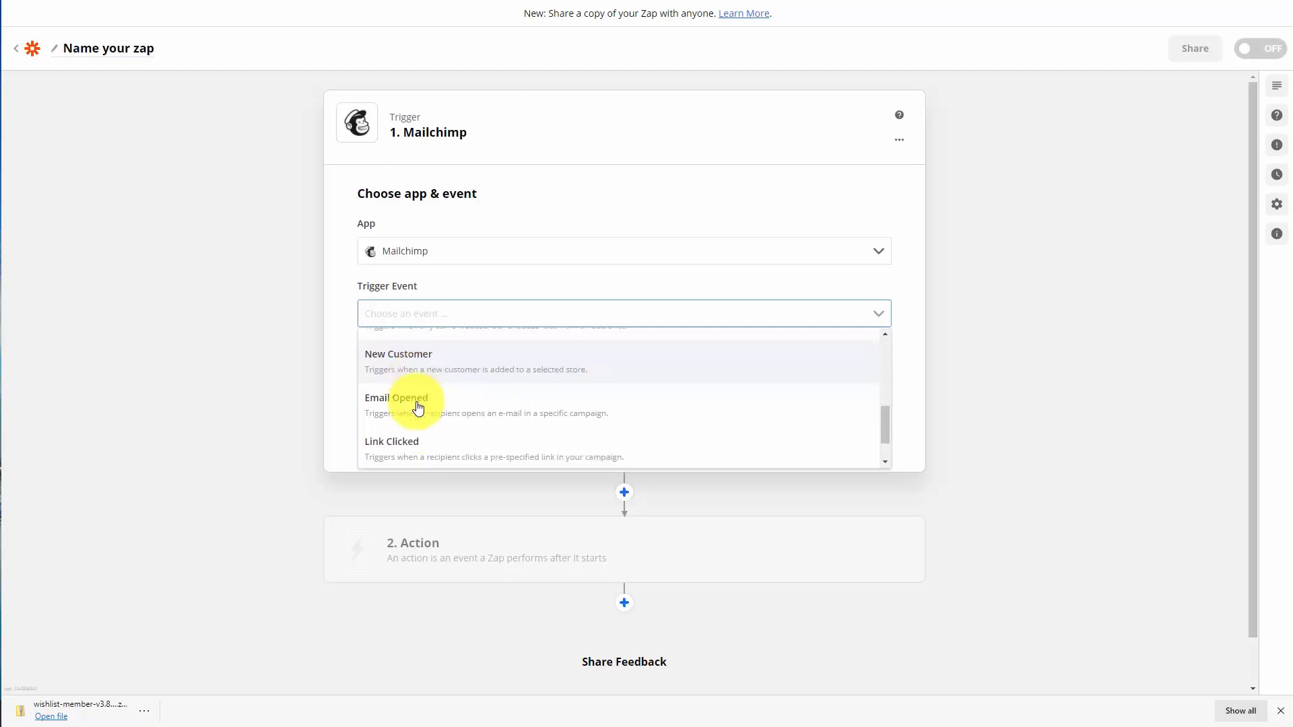
scroll(417, 407, down, 1)
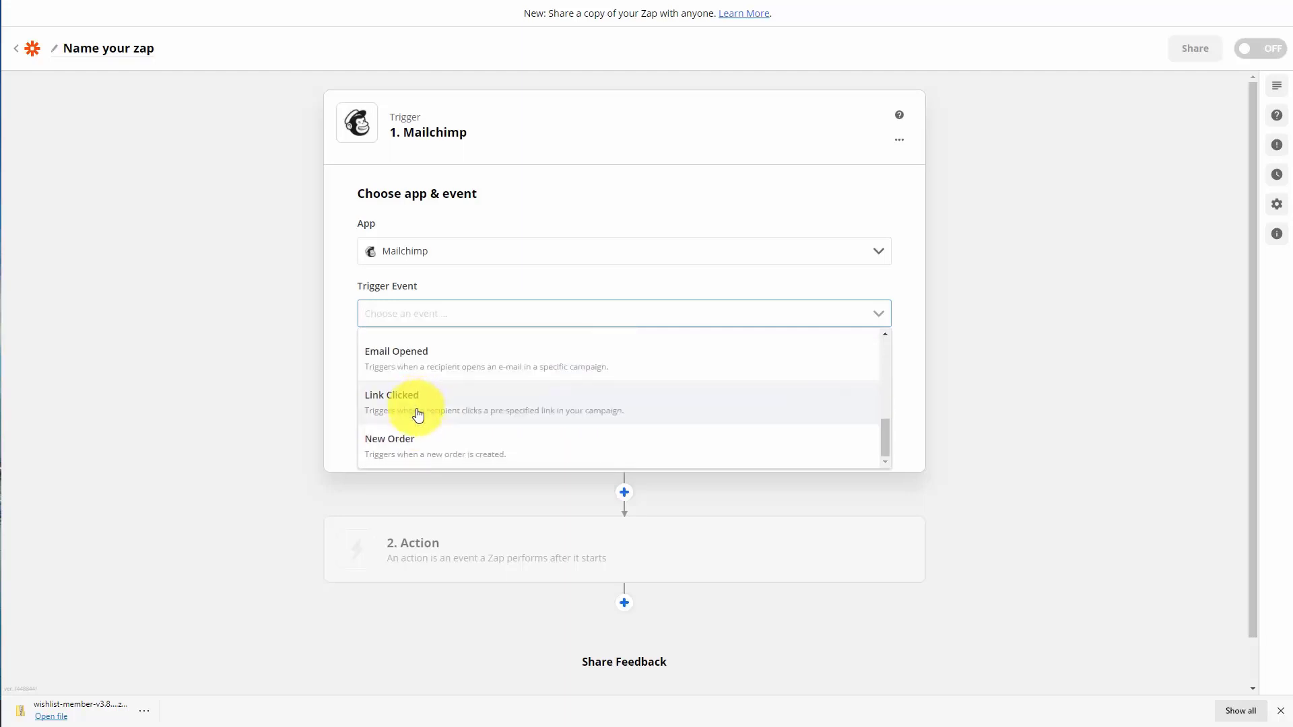
scroll(418, 408, down, 1)
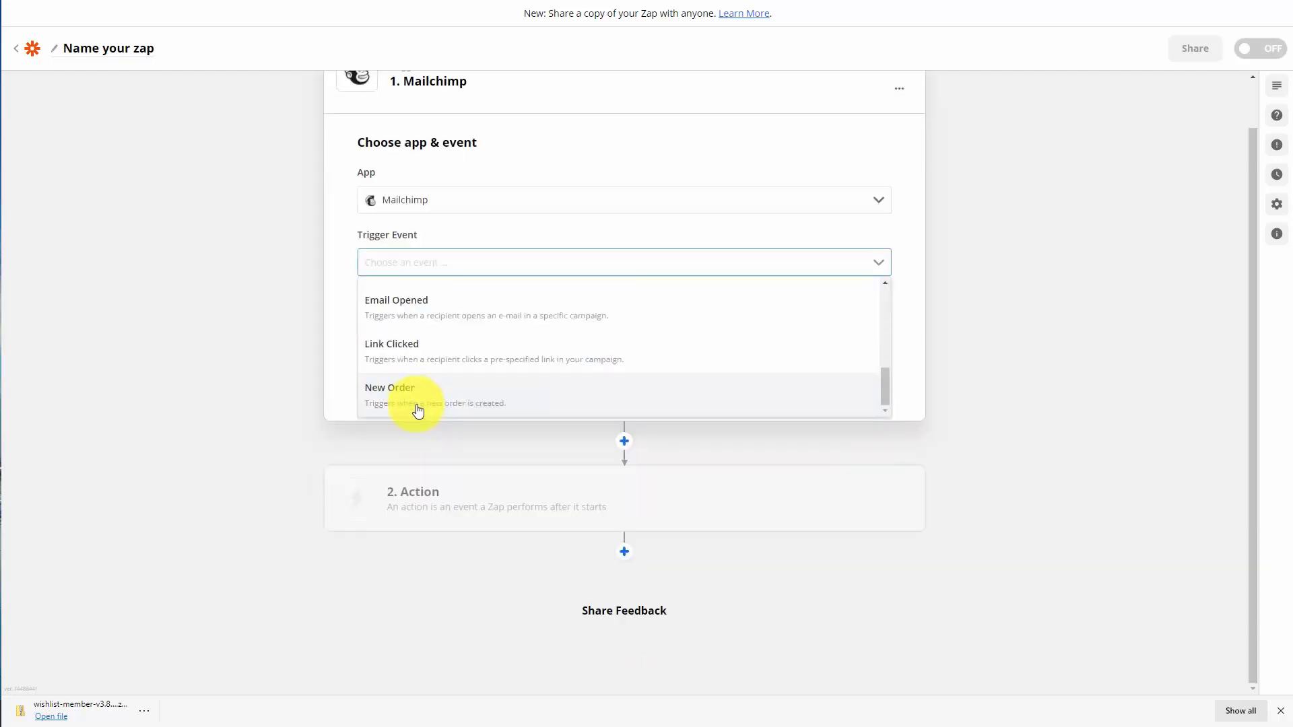
scroll(549, 408, up, 5)
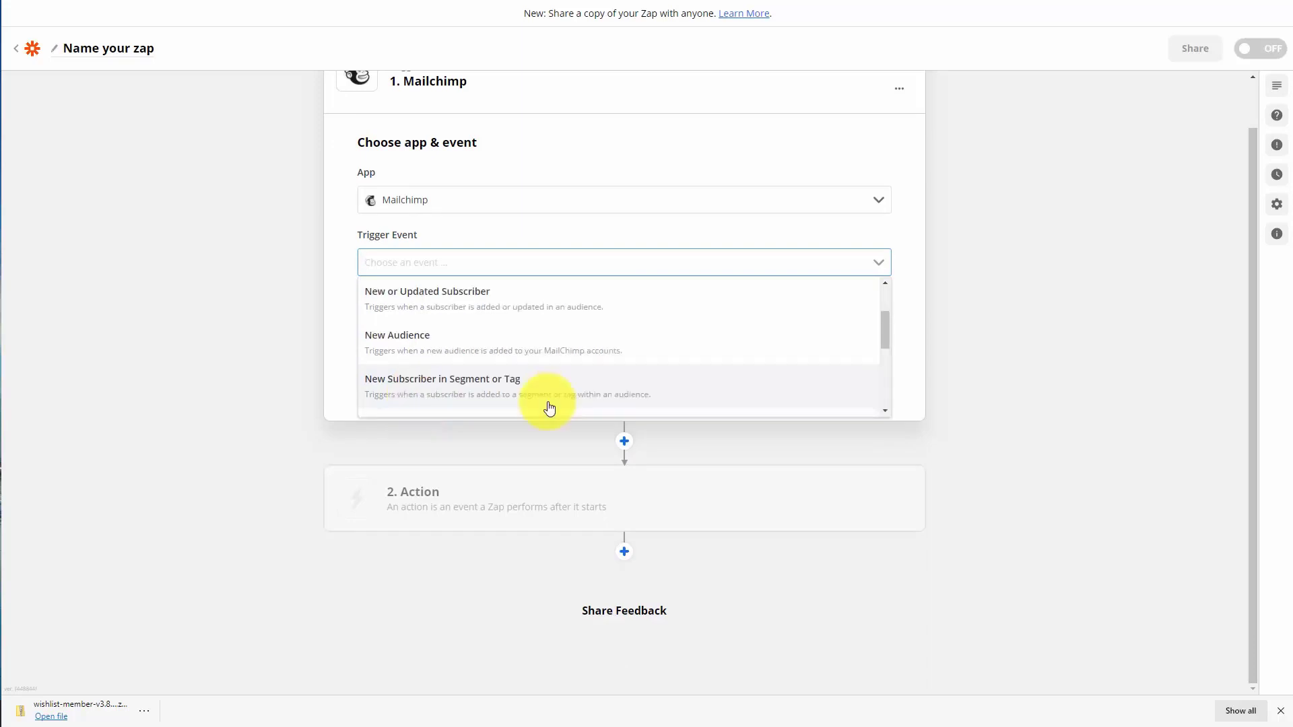
click(428, 387)
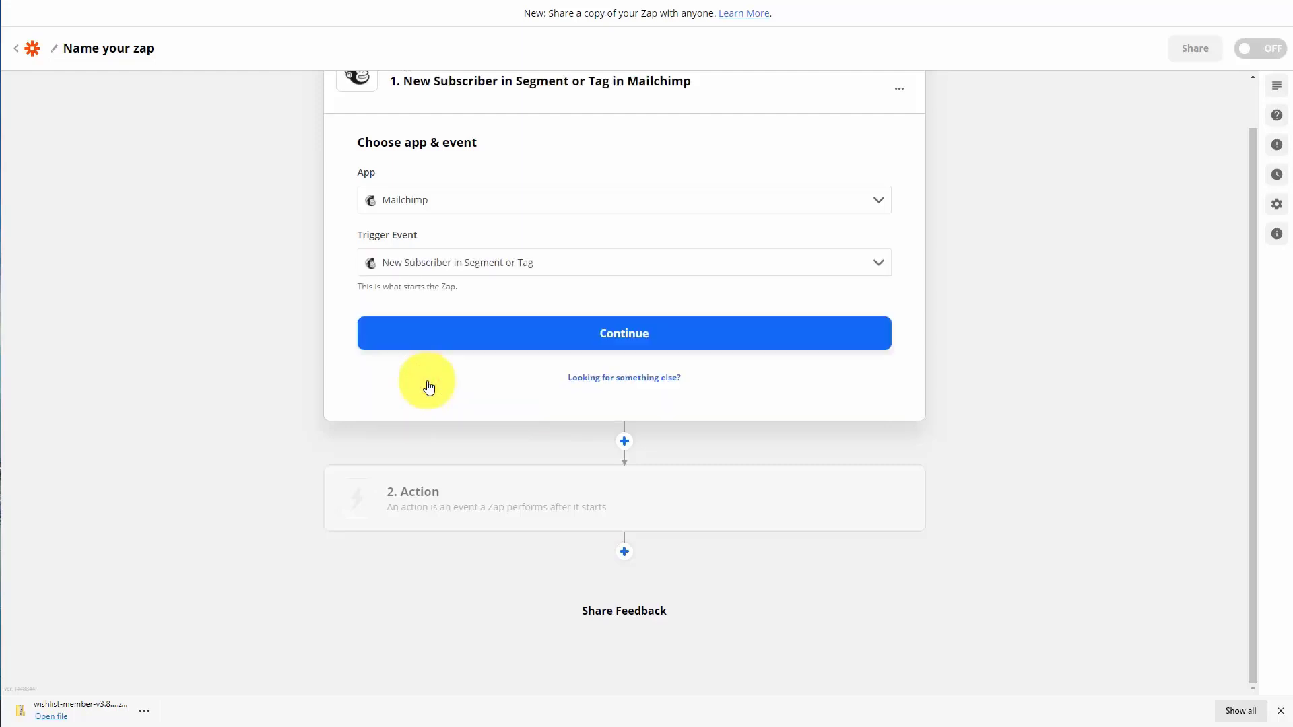
Step: Accept the trigger event and assign the connected MailChimp (1.1.0) account to the trigger
key(ctrl+Tab)
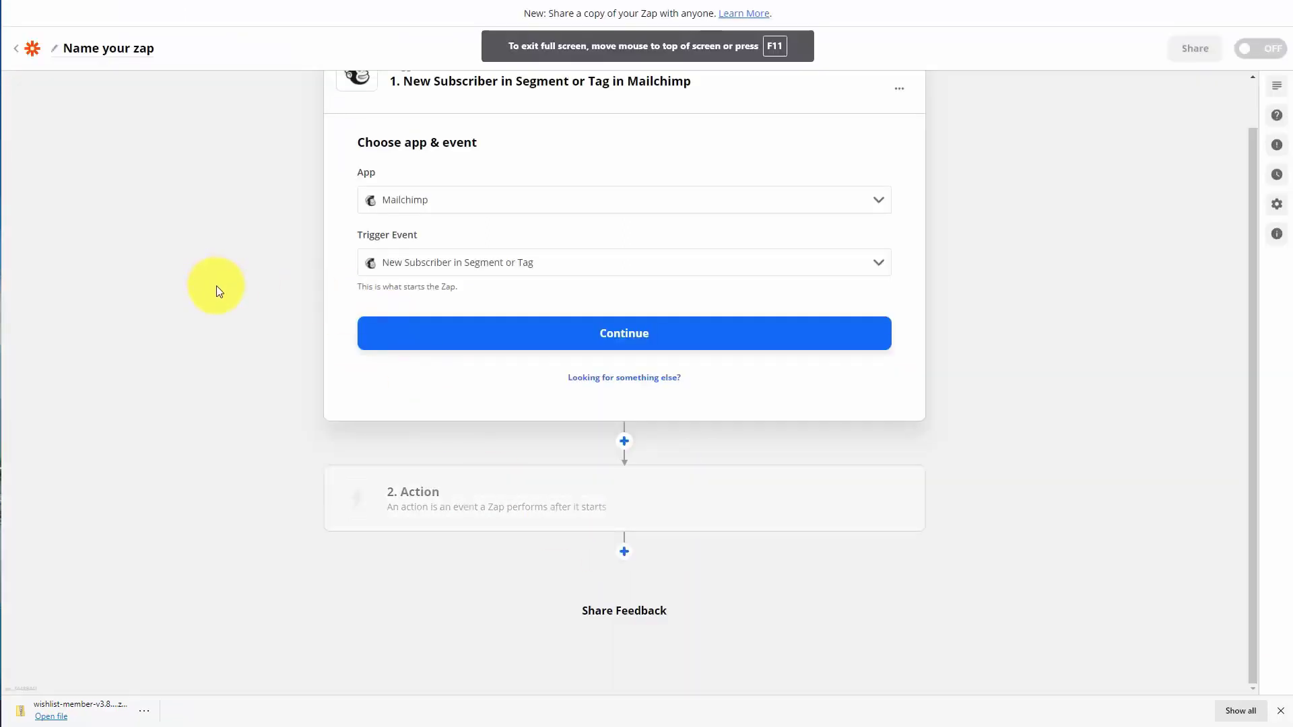
scroll(216, 288, up, 1)
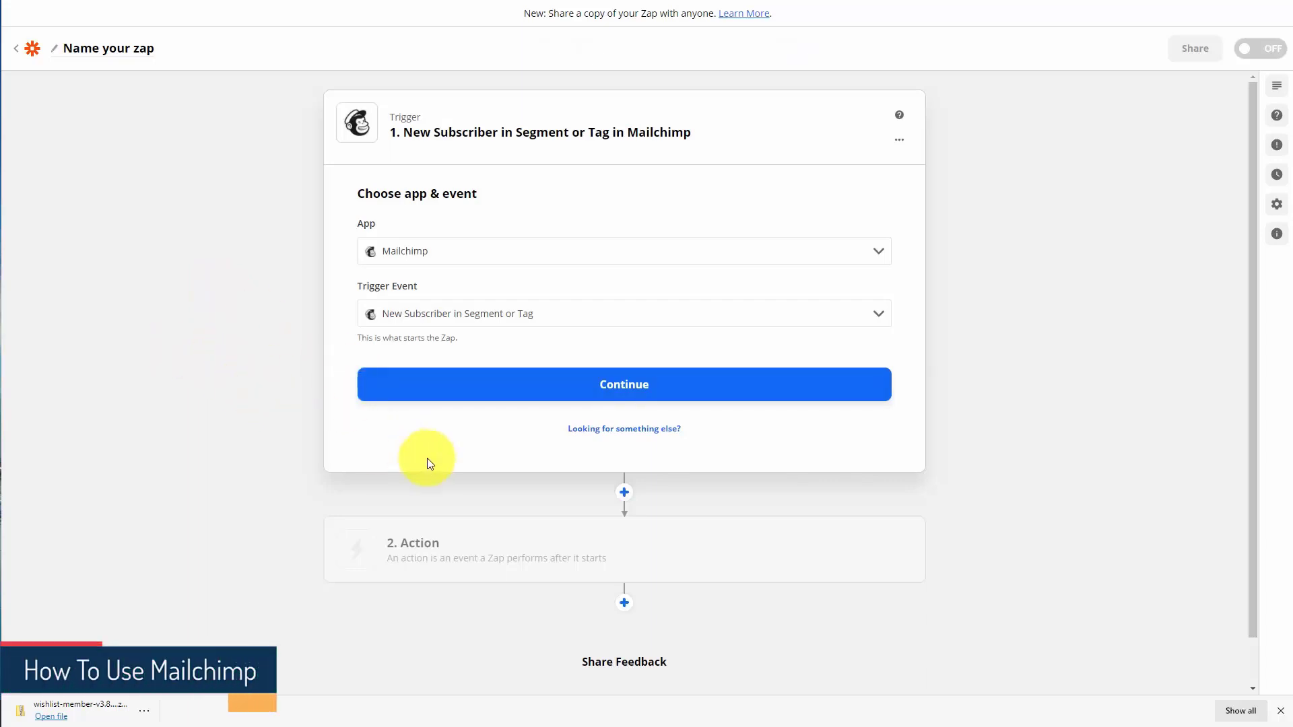
click(636, 385)
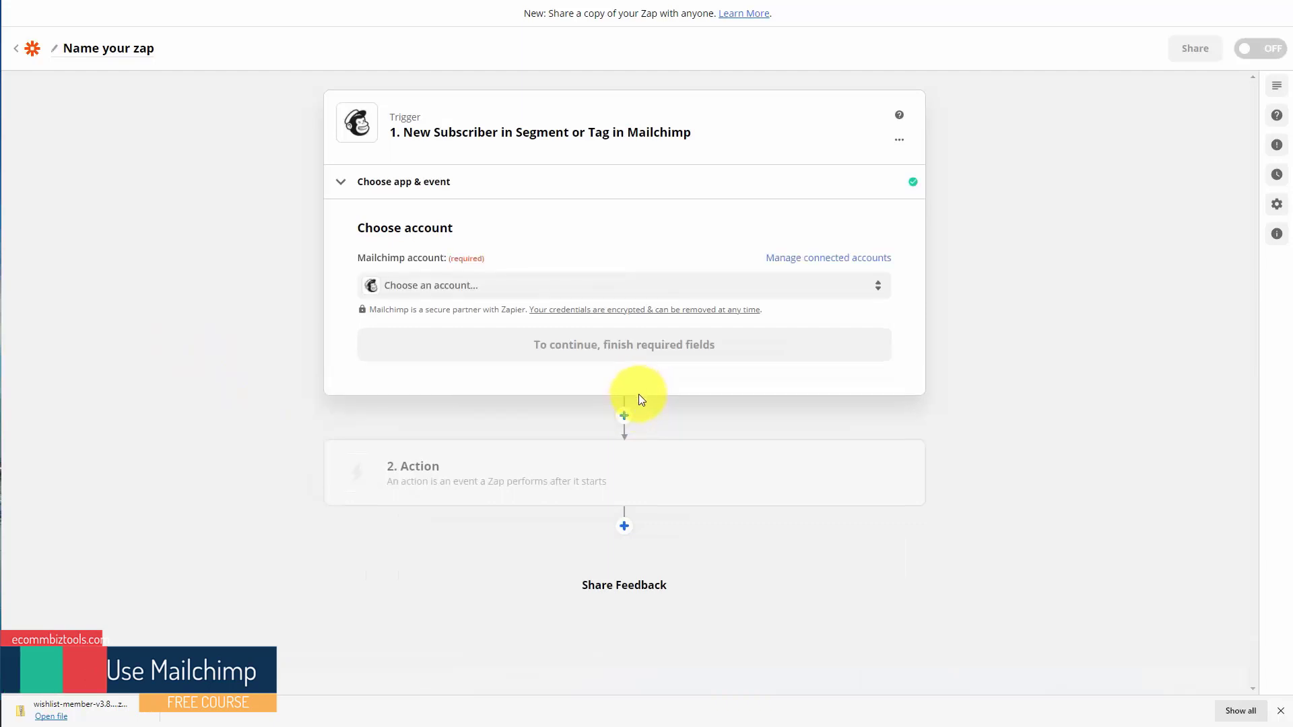
click(585, 299)
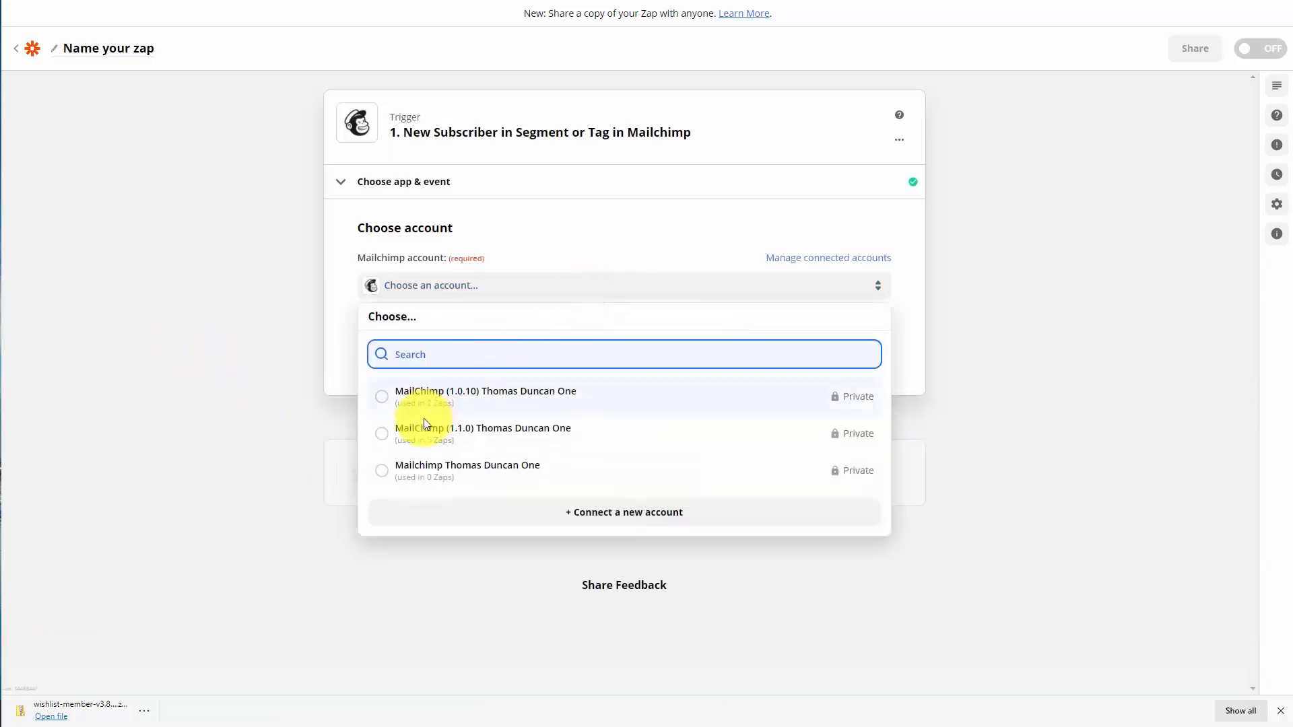
click(389, 433)
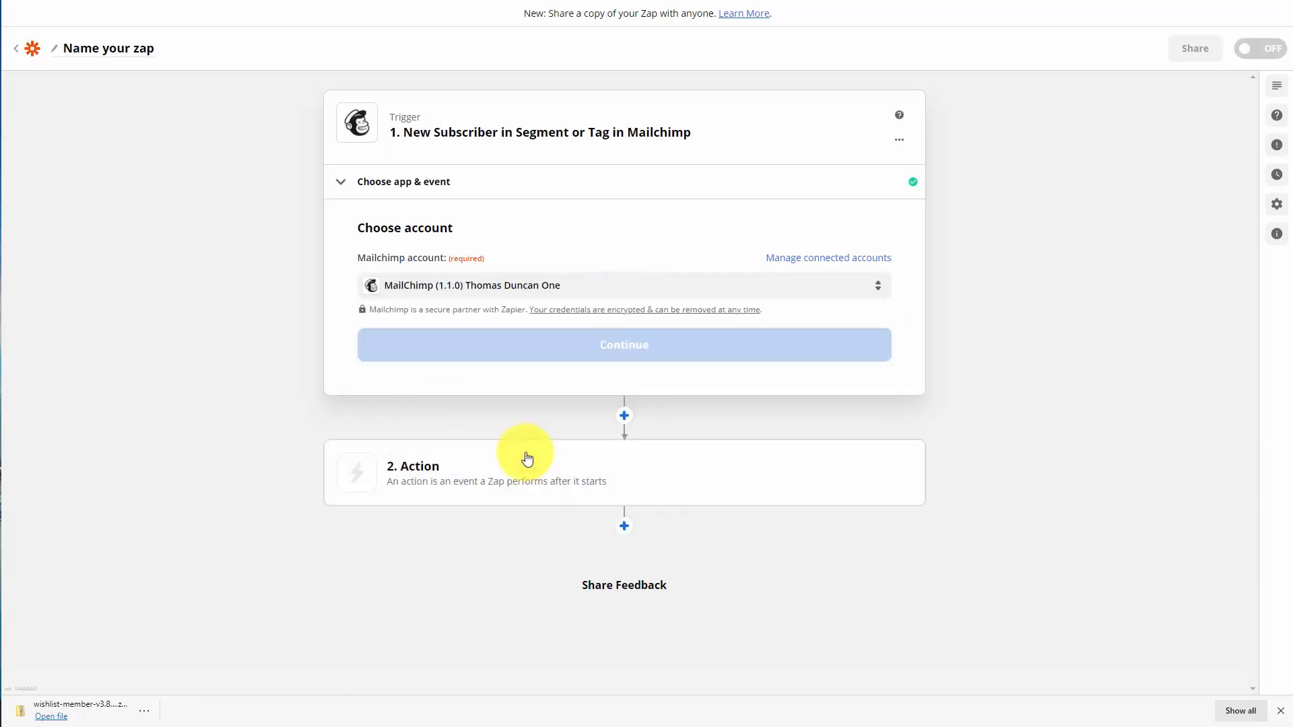
click(607, 349)
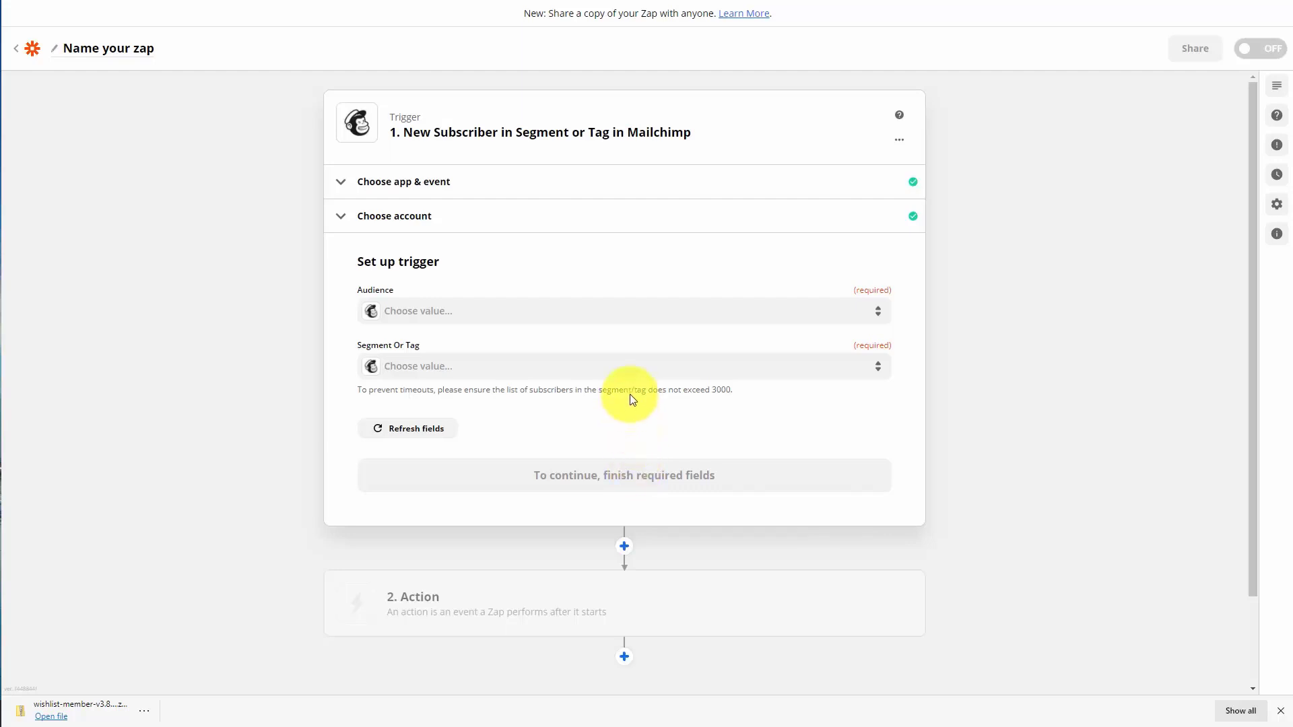
Step: Set up the trigger with the Video Tutorials audience and the eventfortutorials tag
click(608, 312)
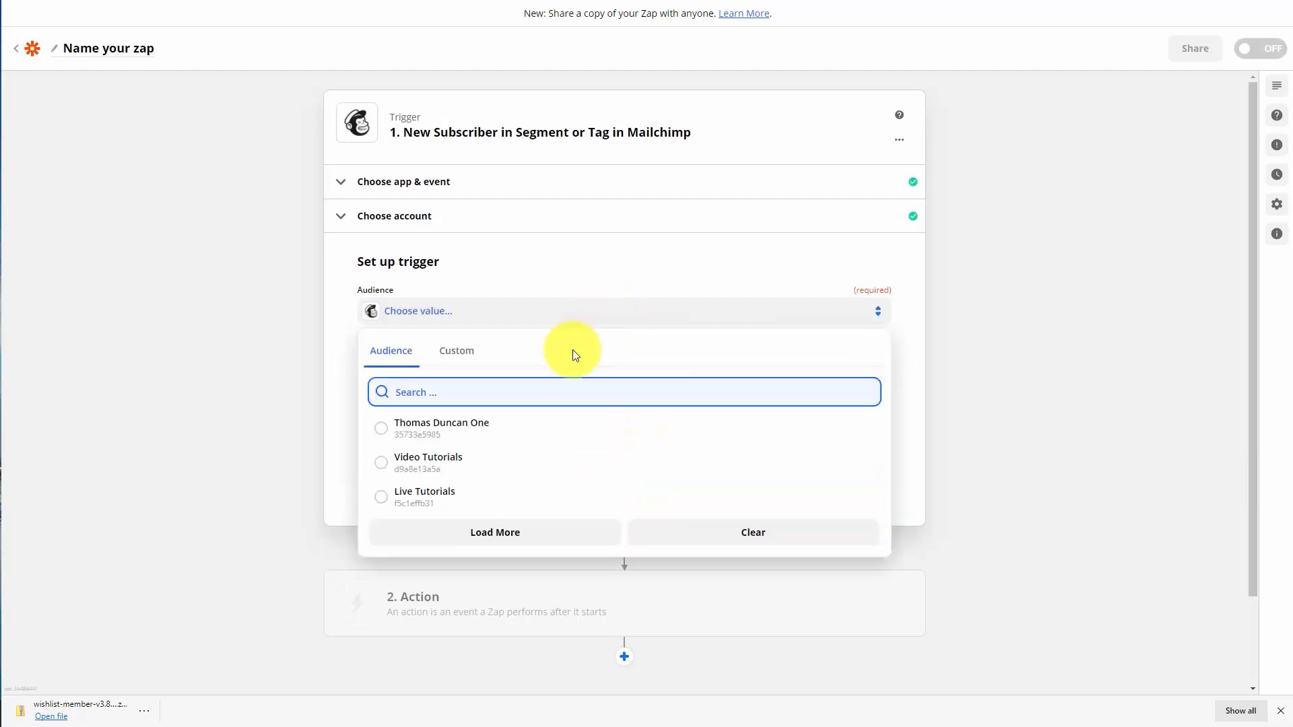
click(379, 464)
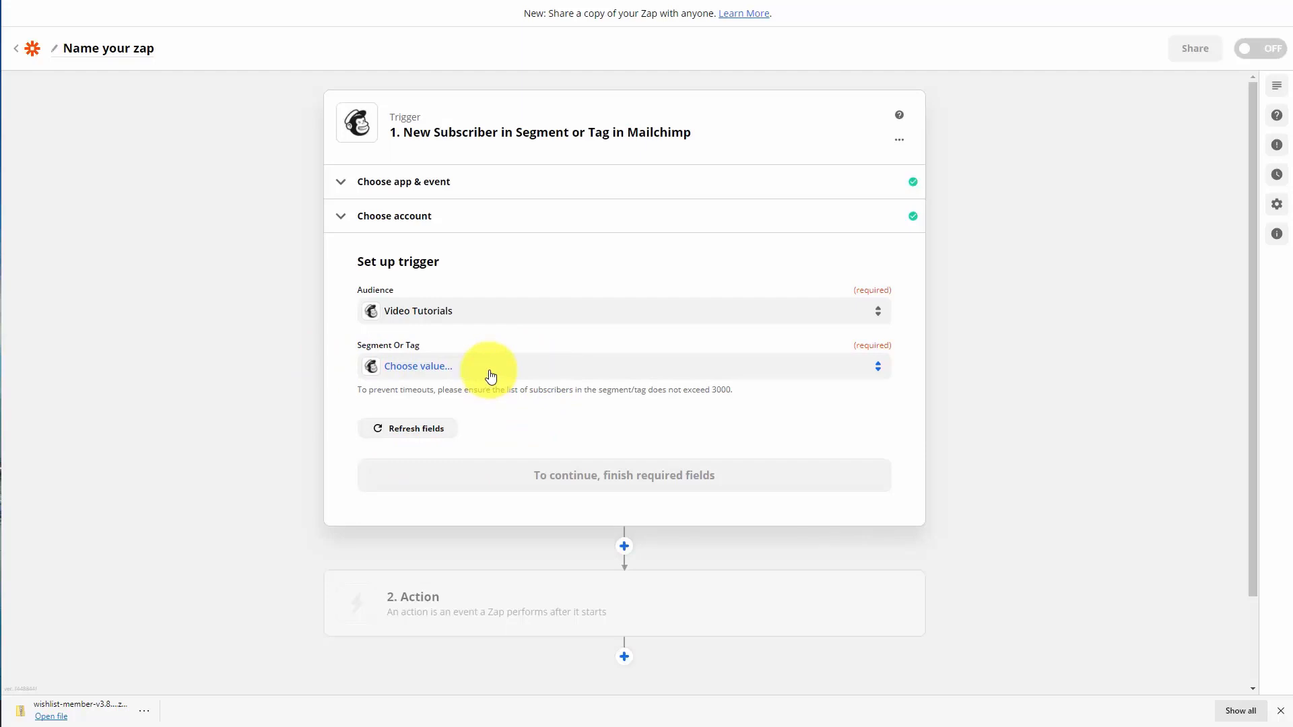
click(445, 370)
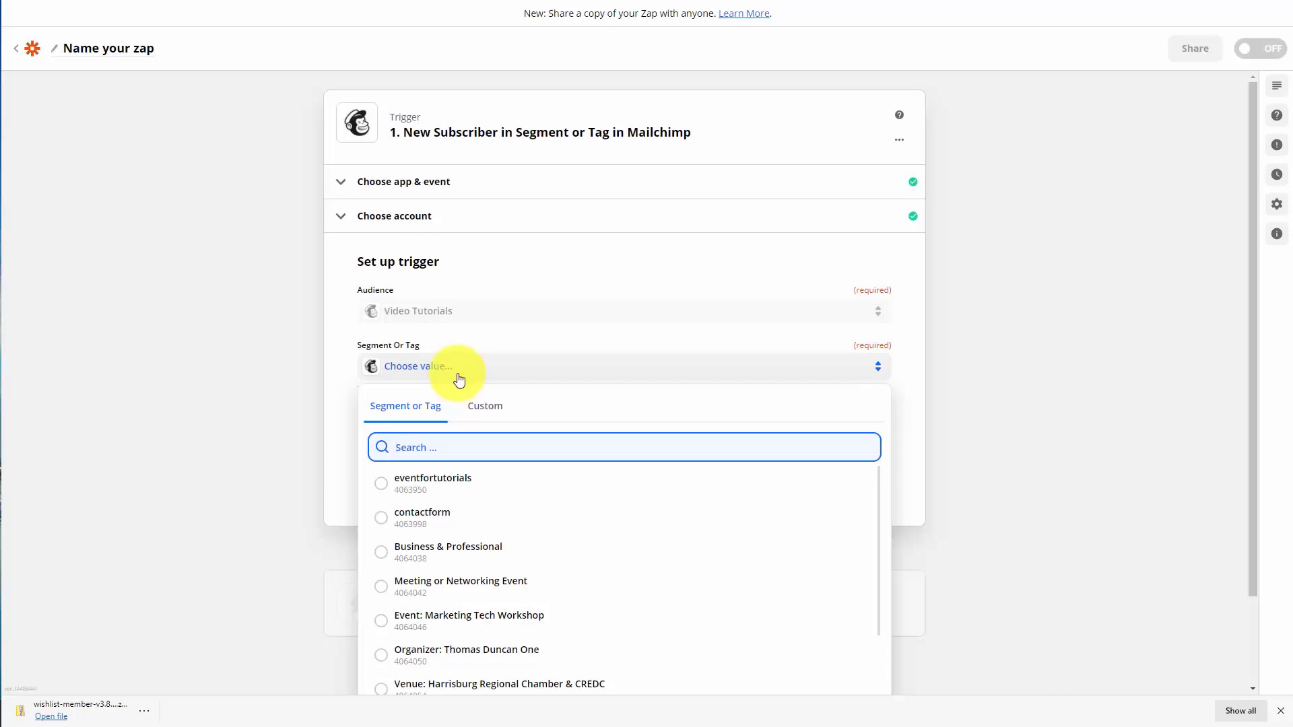
click(382, 488)
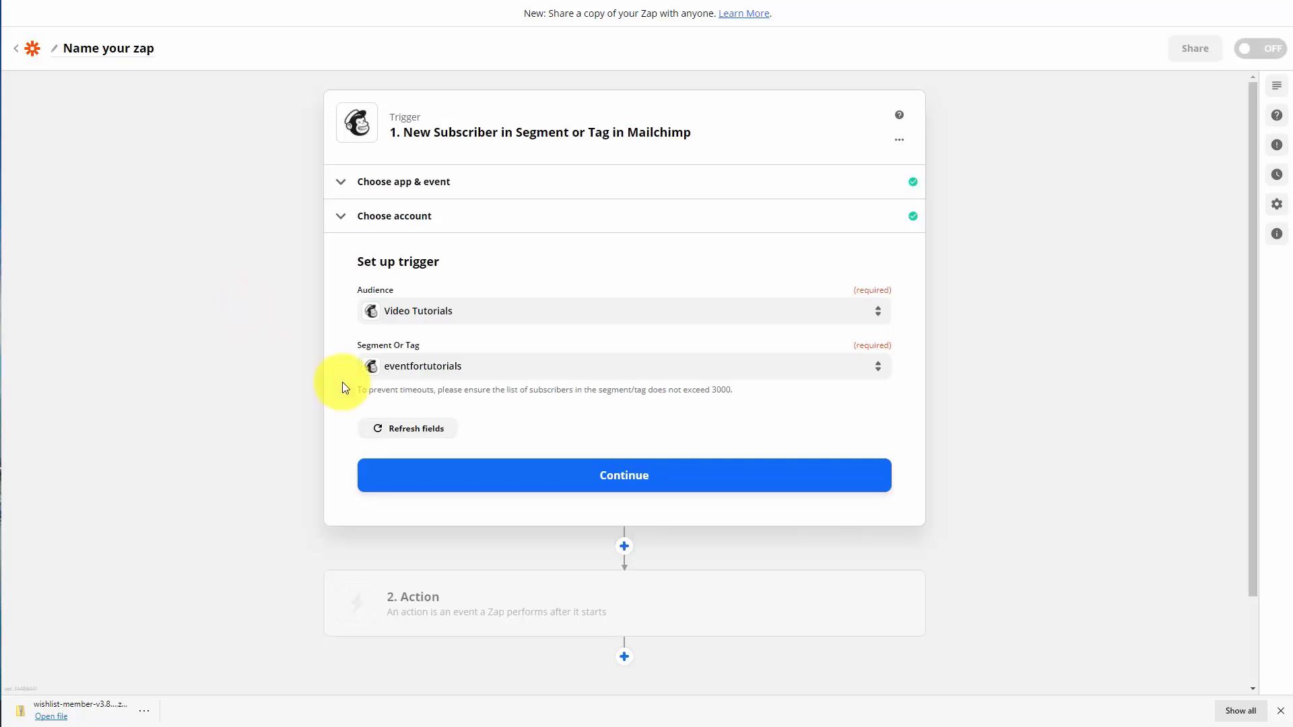
click(628, 482)
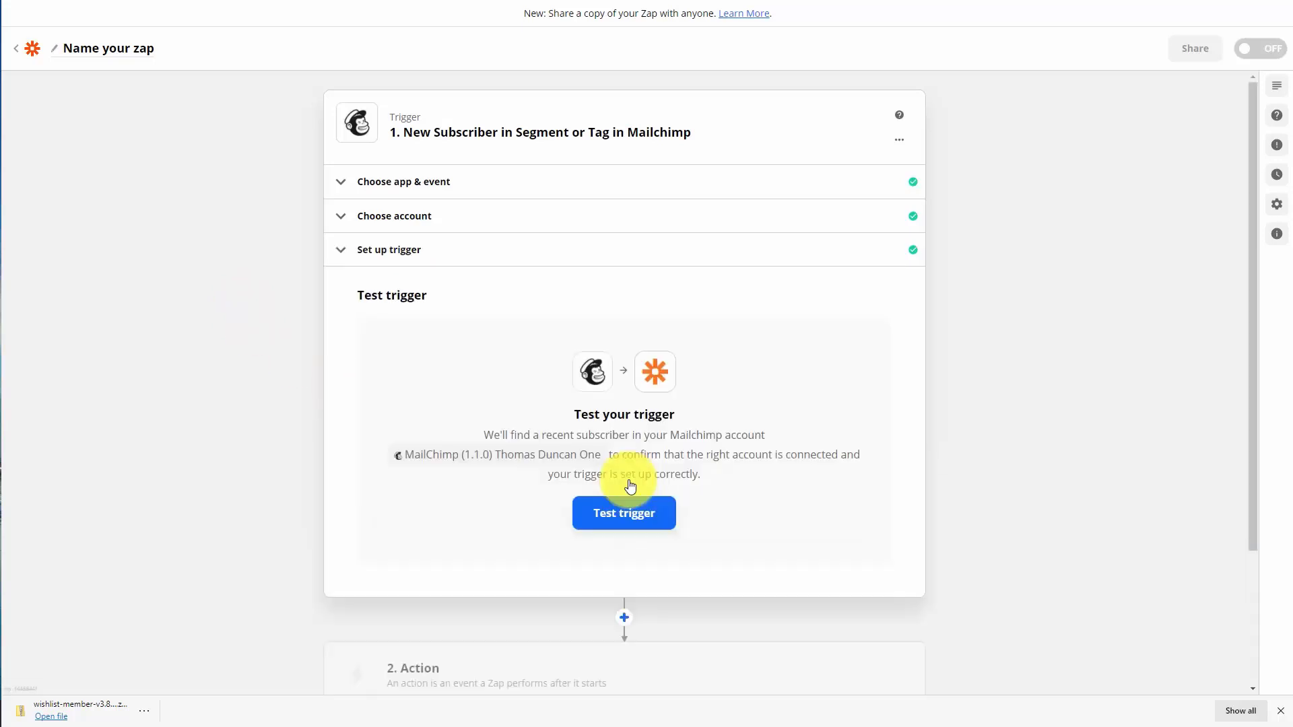
Step: Test the Mailchimp trigger and continue to the action setup
scroll(629, 471, down, 3)
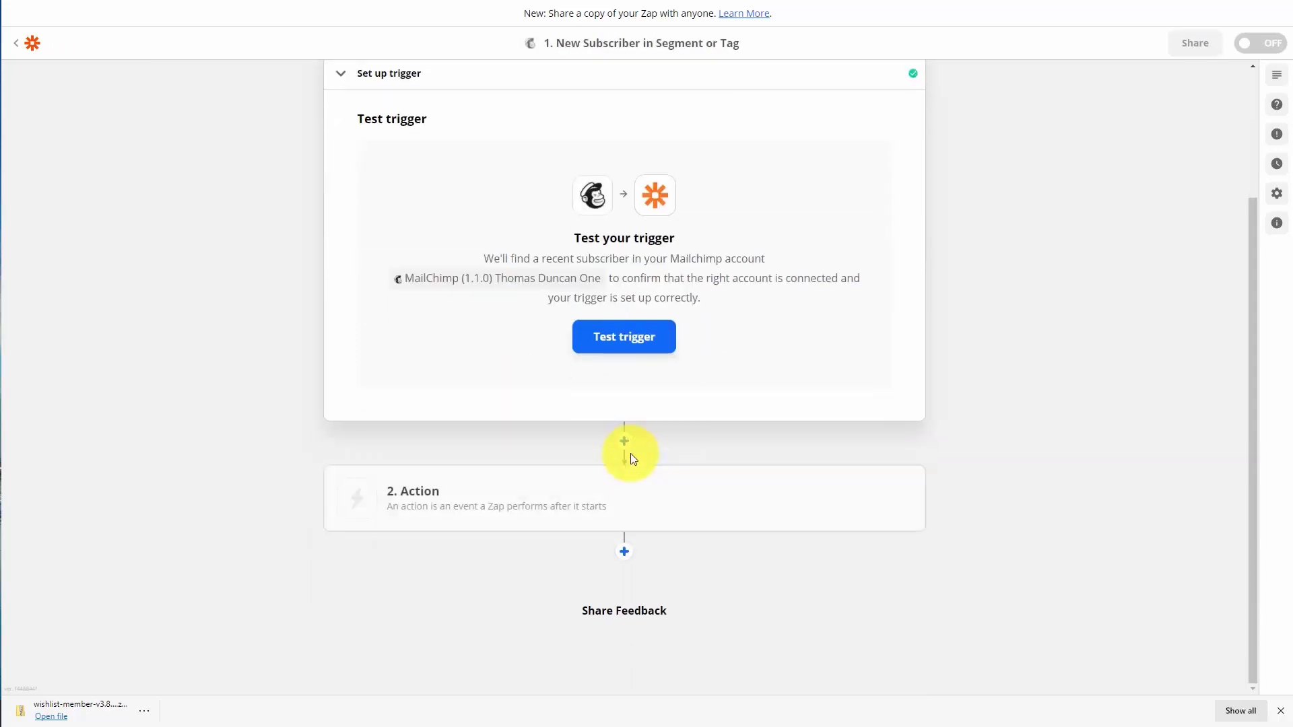
click(612, 357)
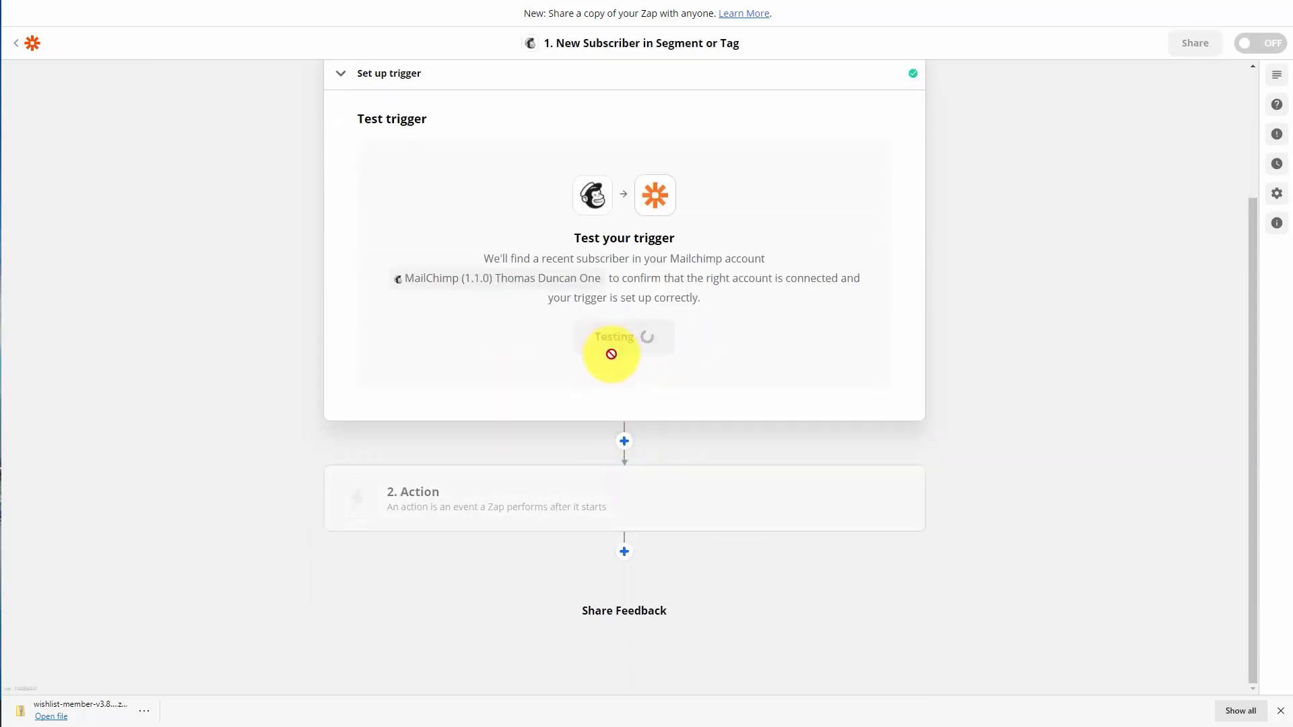
click(619, 371)
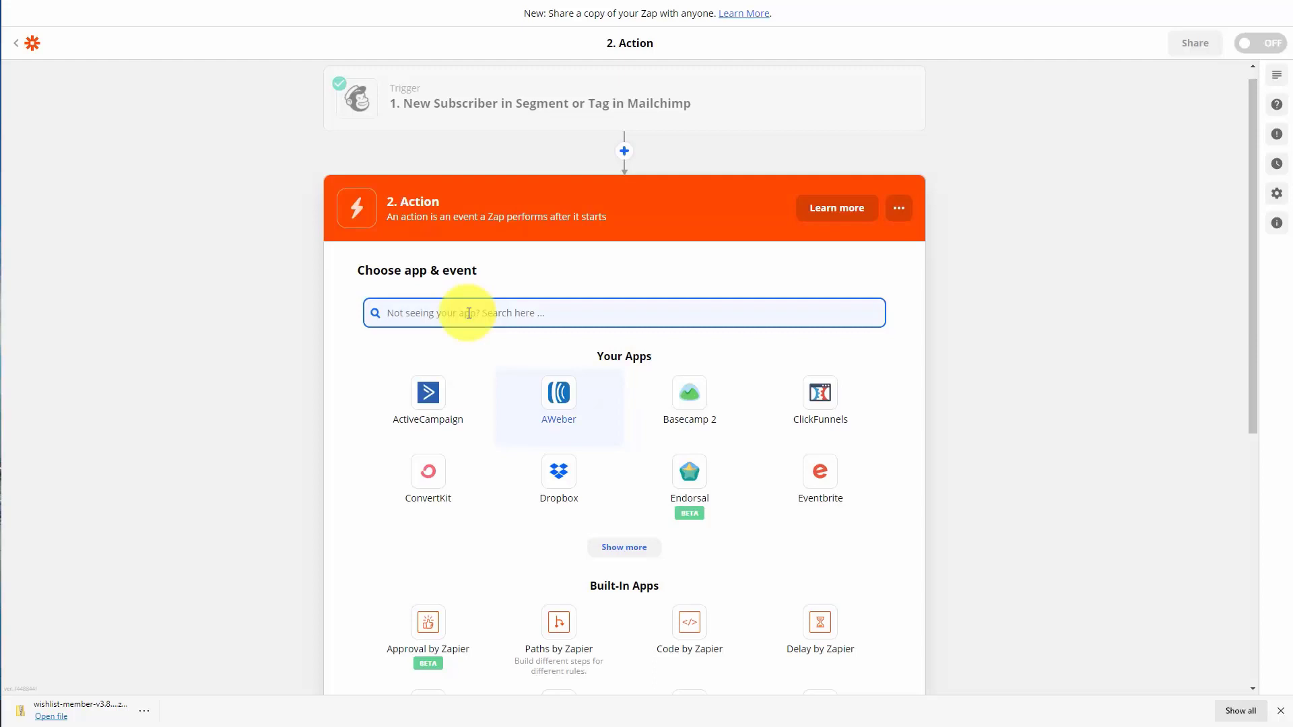
Step: Choose GoToWebinar as the action app, and switch to the GoToWebinar site to schedule the live Standard webinar for December 31, 2020
text(goto)
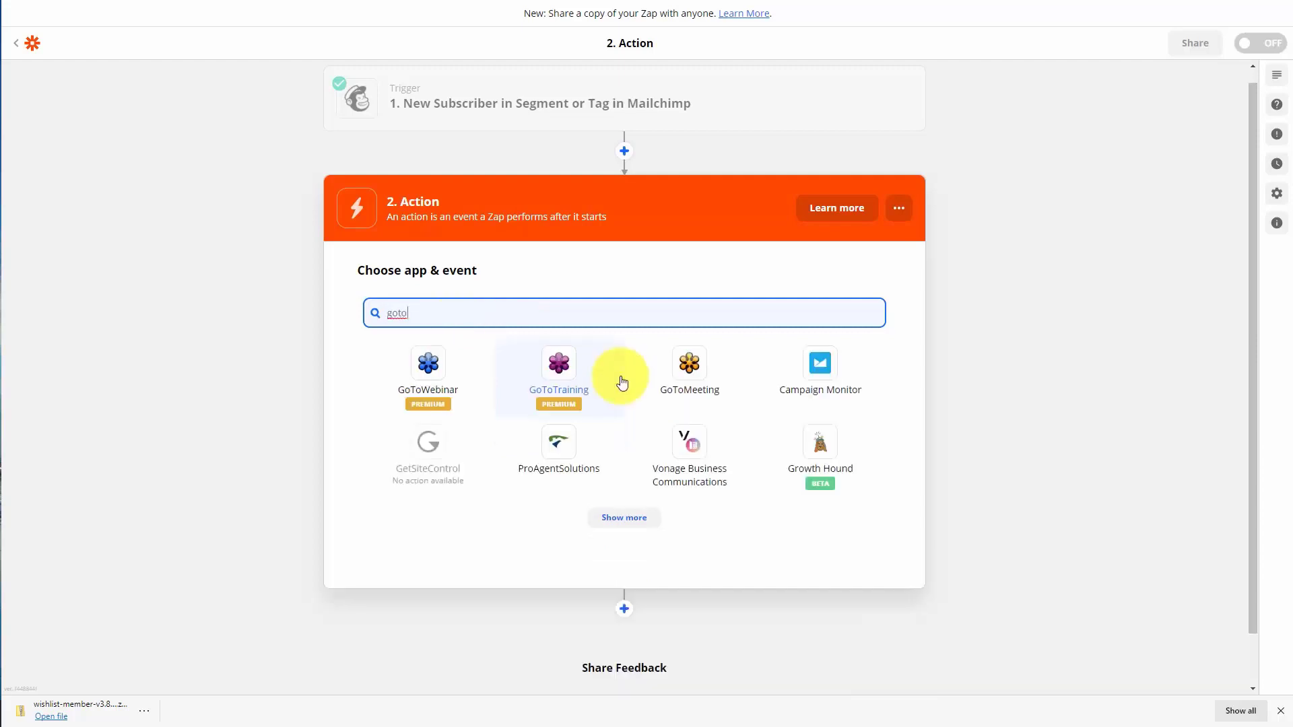
click(424, 372)
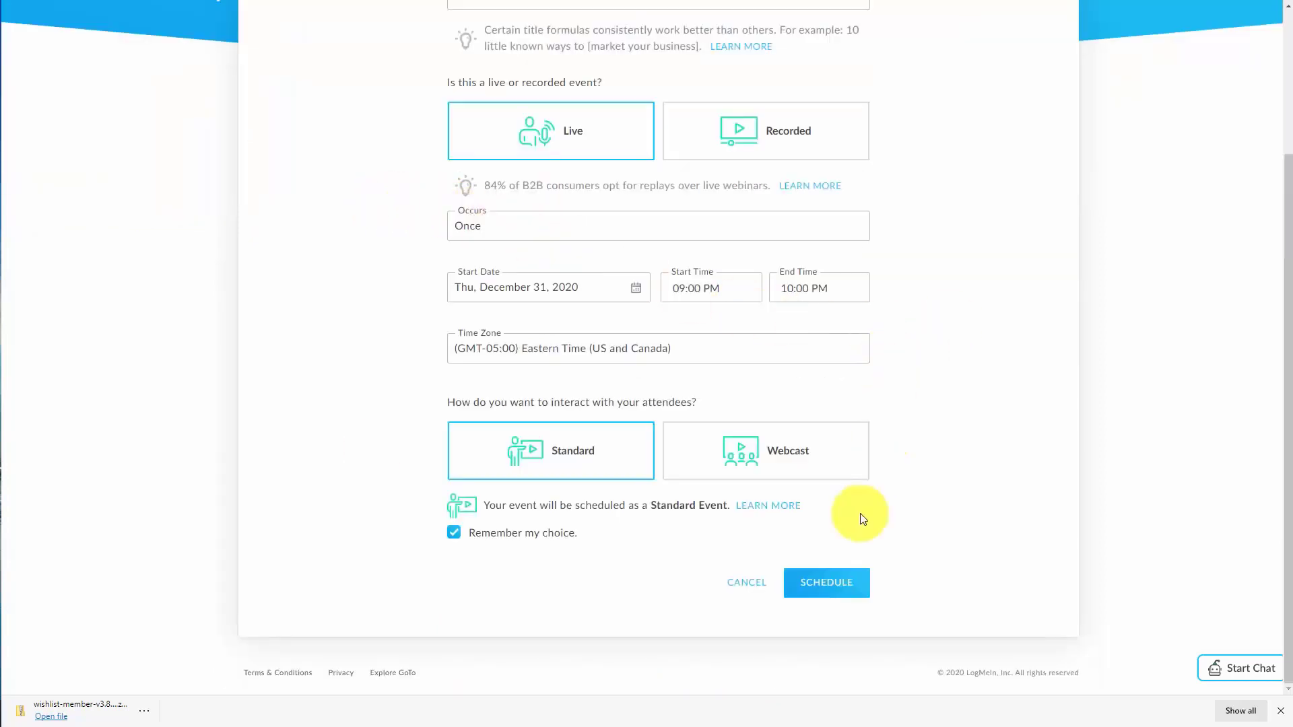
click(826, 586)
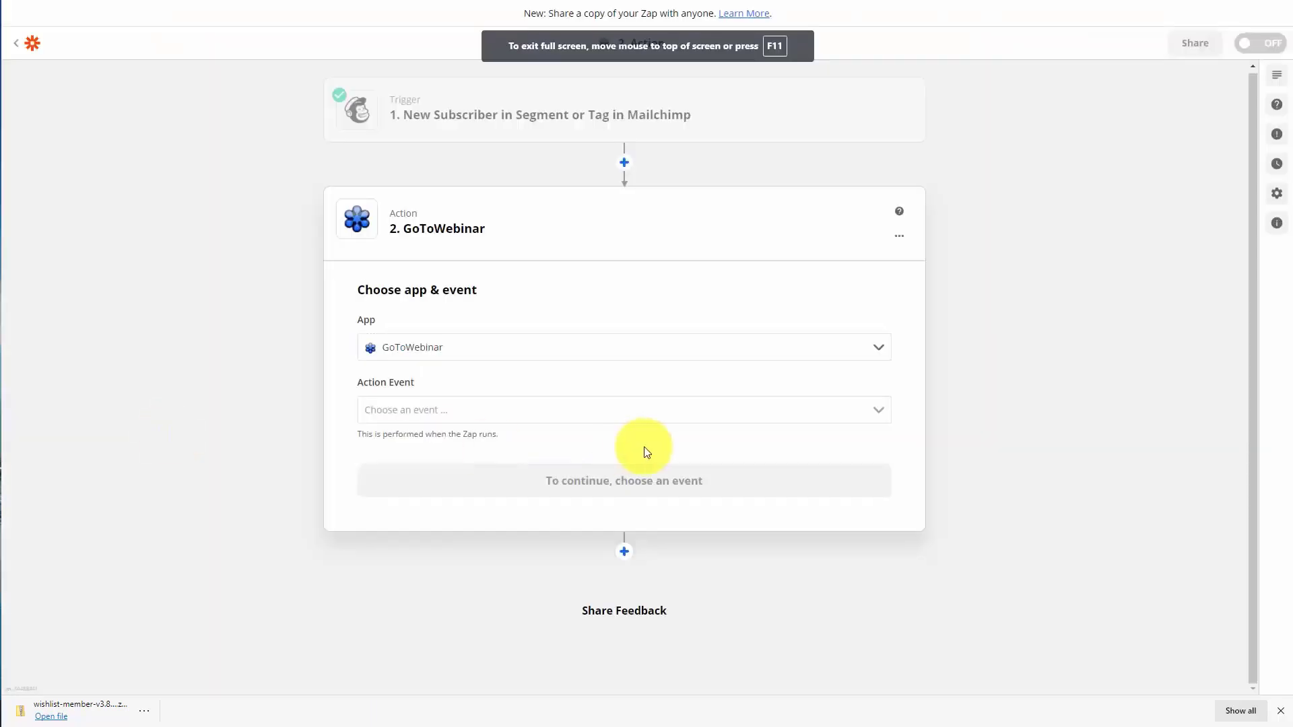
Step: Back in the Zapier editor, set the GoToWebinar action event to Create Registrant and continue
click(736, 410)
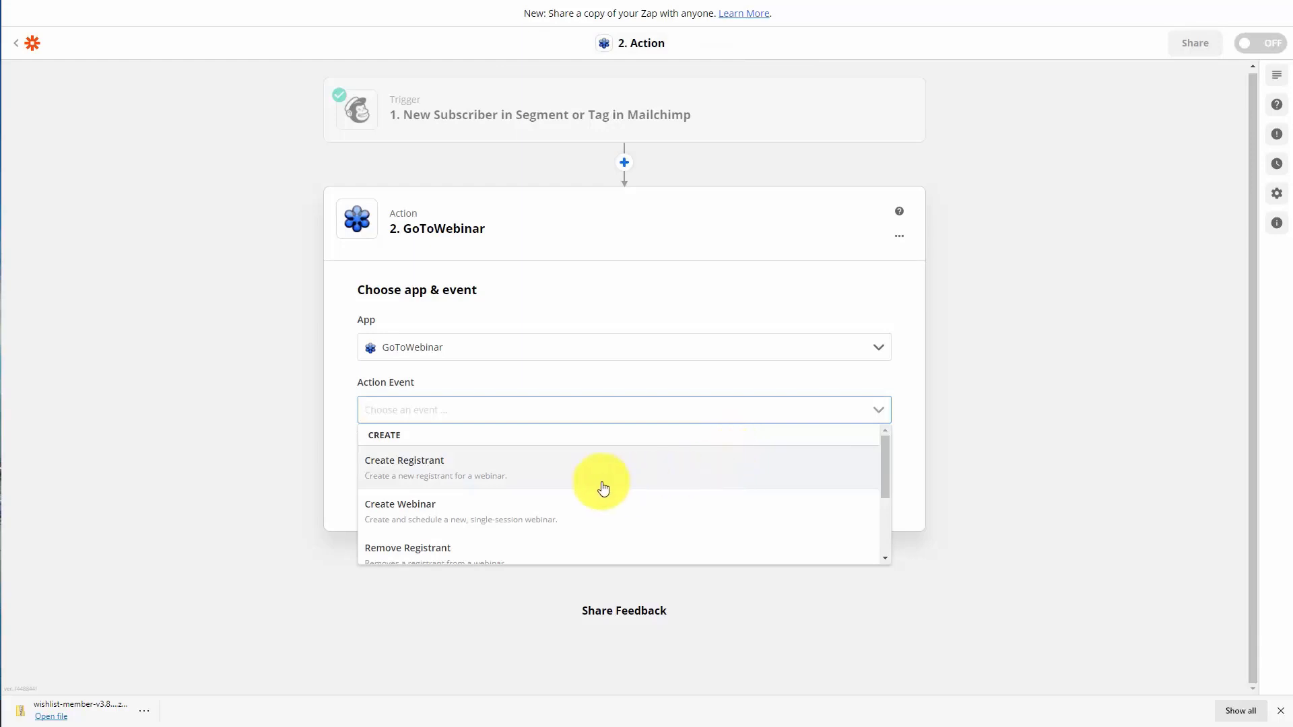
click(422, 474)
click(615, 482)
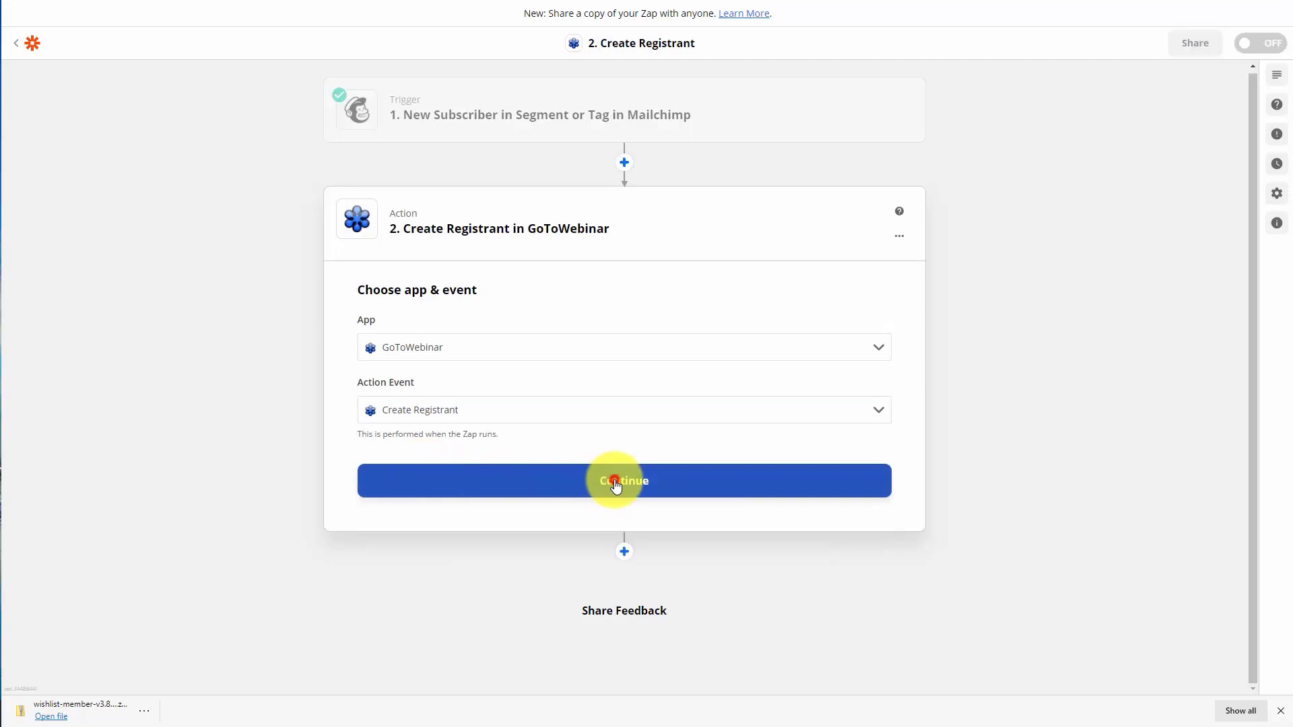
Step: Accept the GoToWebinar account and set up the action with the Mailchimp Video Tutorials webinar and Mailchimp's first name, last name and email fields
click(629, 455)
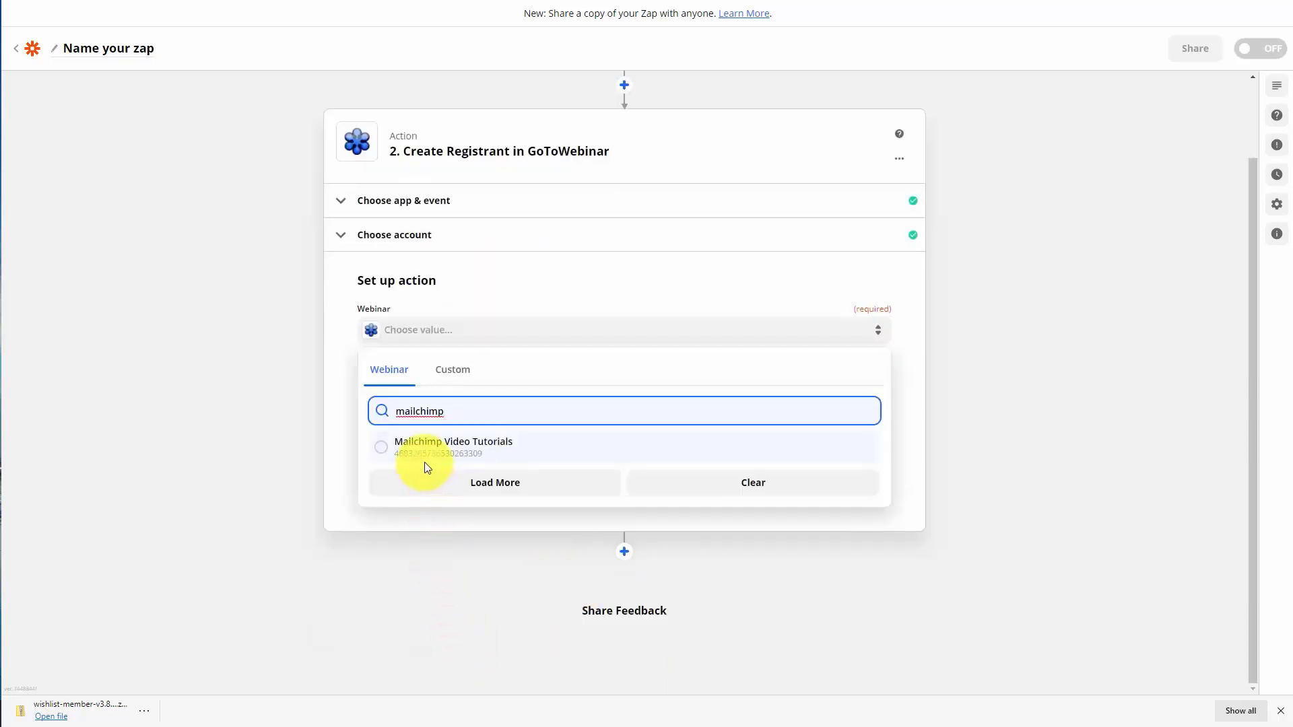
click(384, 453)
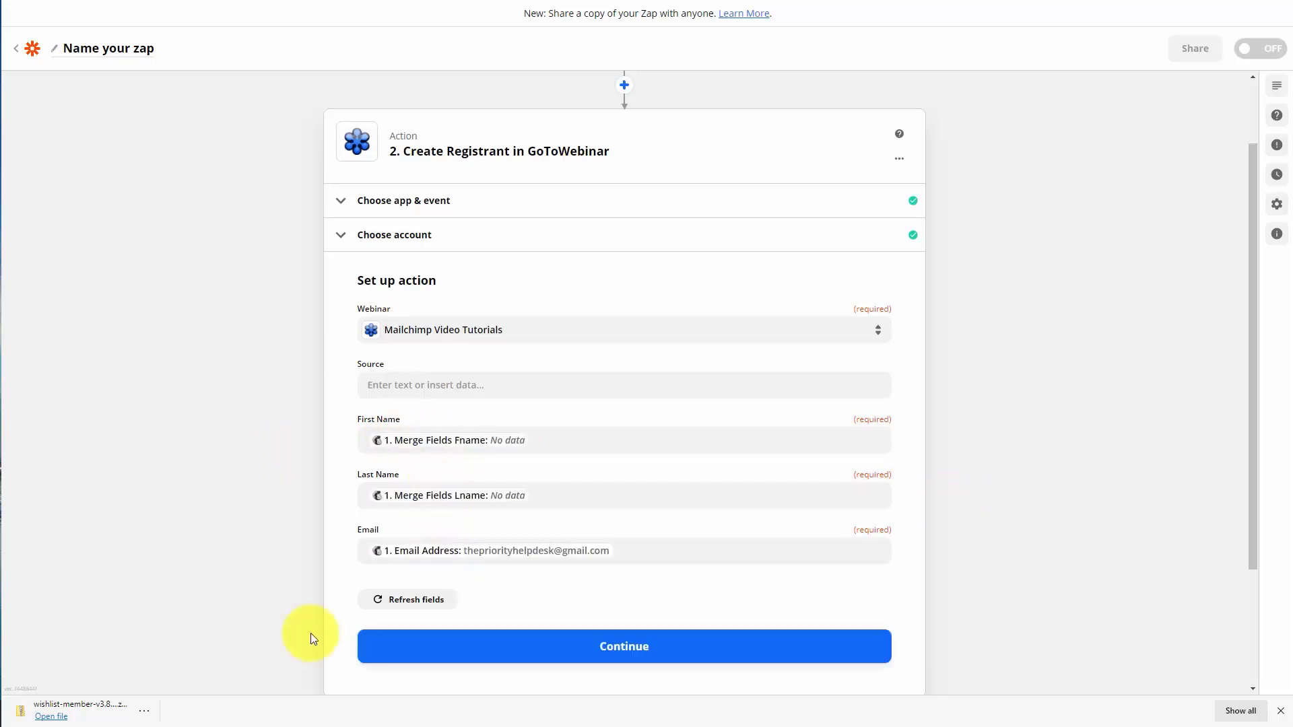
click(623, 647)
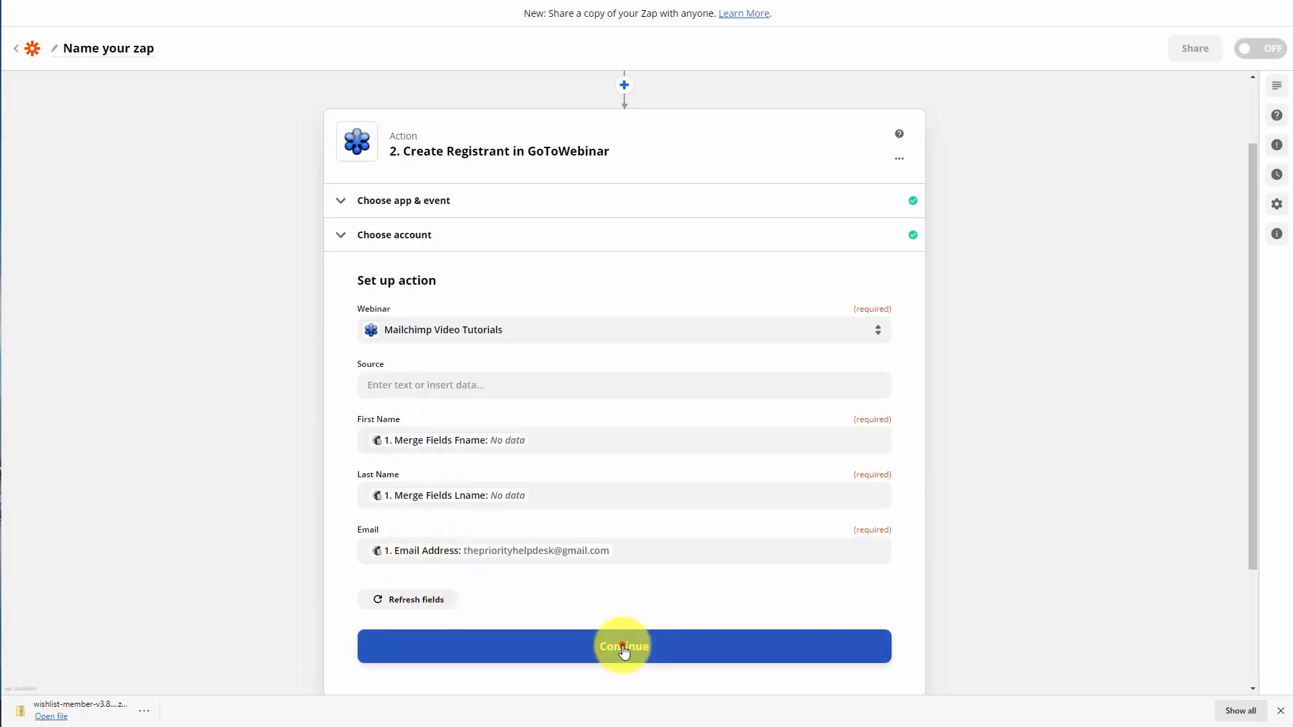
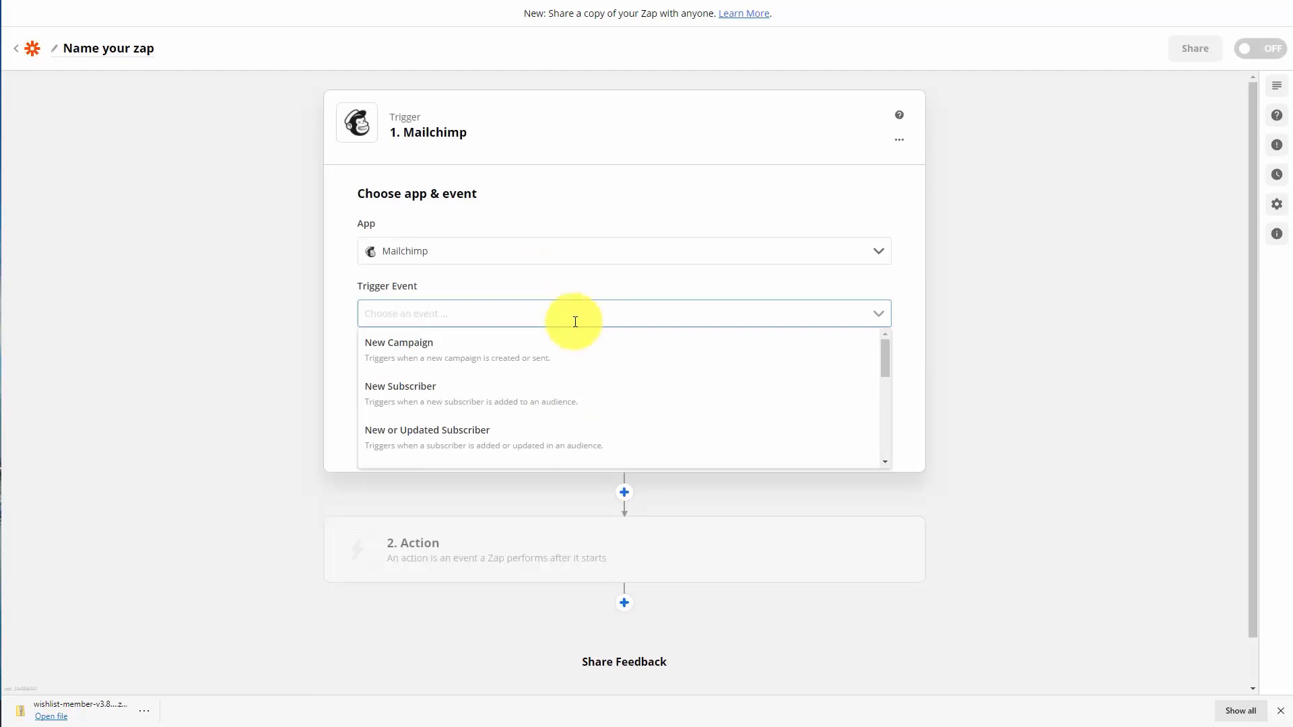
Step: Set the Mailchimp trigger event to New Subscriber in Segment or Tag and continue to the account choice
scroll(591, 395, down, 1)
scroll(591, 396, down, 2)
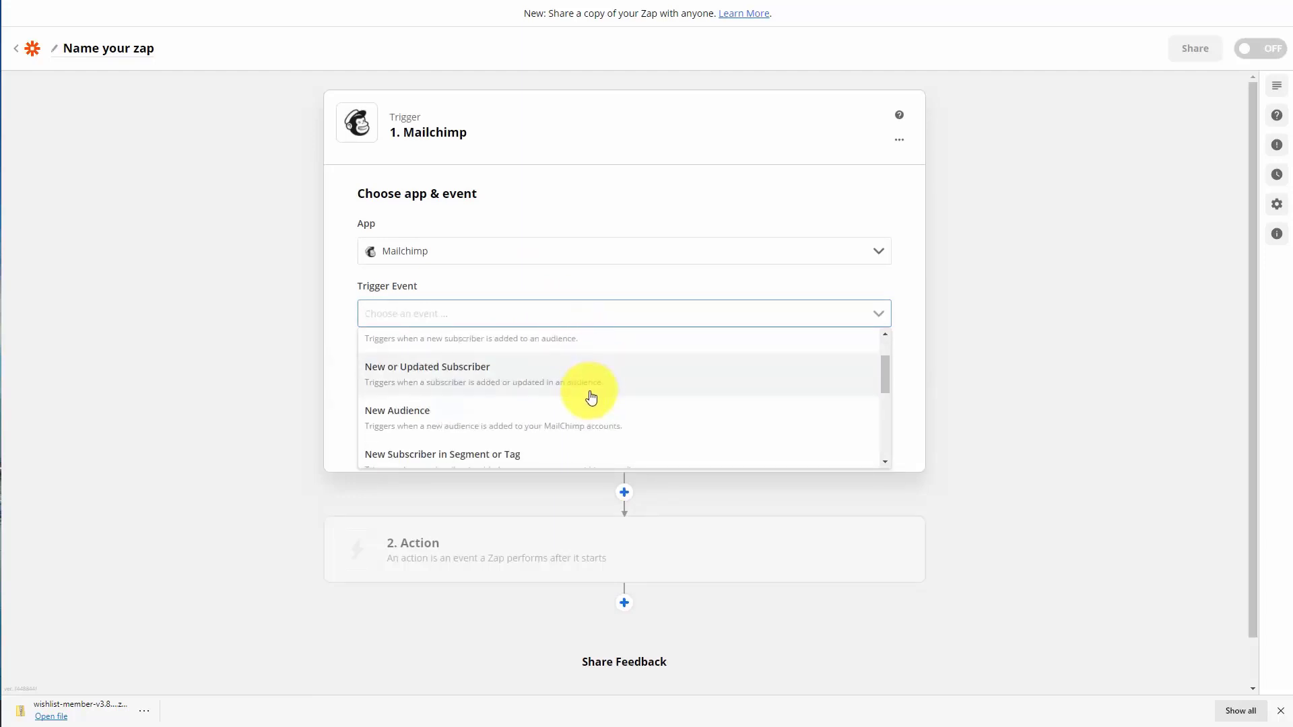
scroll(480, 421, down, 2)
click(477, 419)
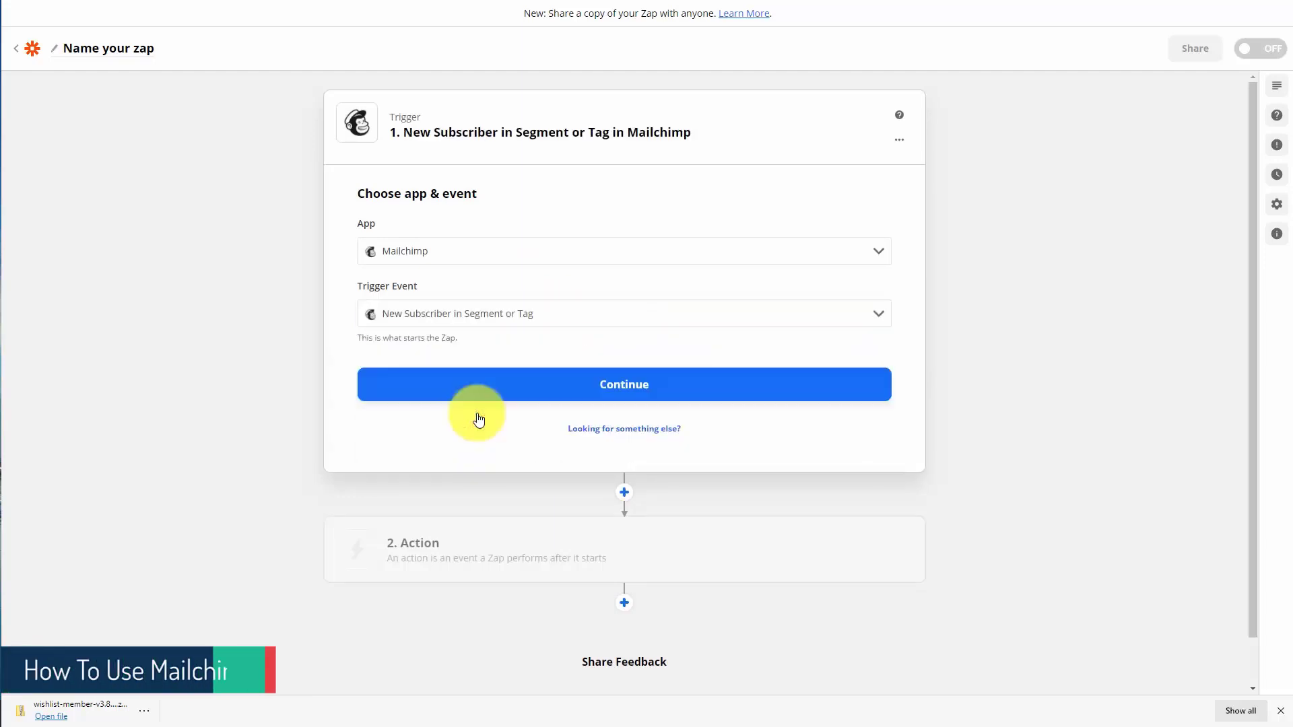
click(625, 390)
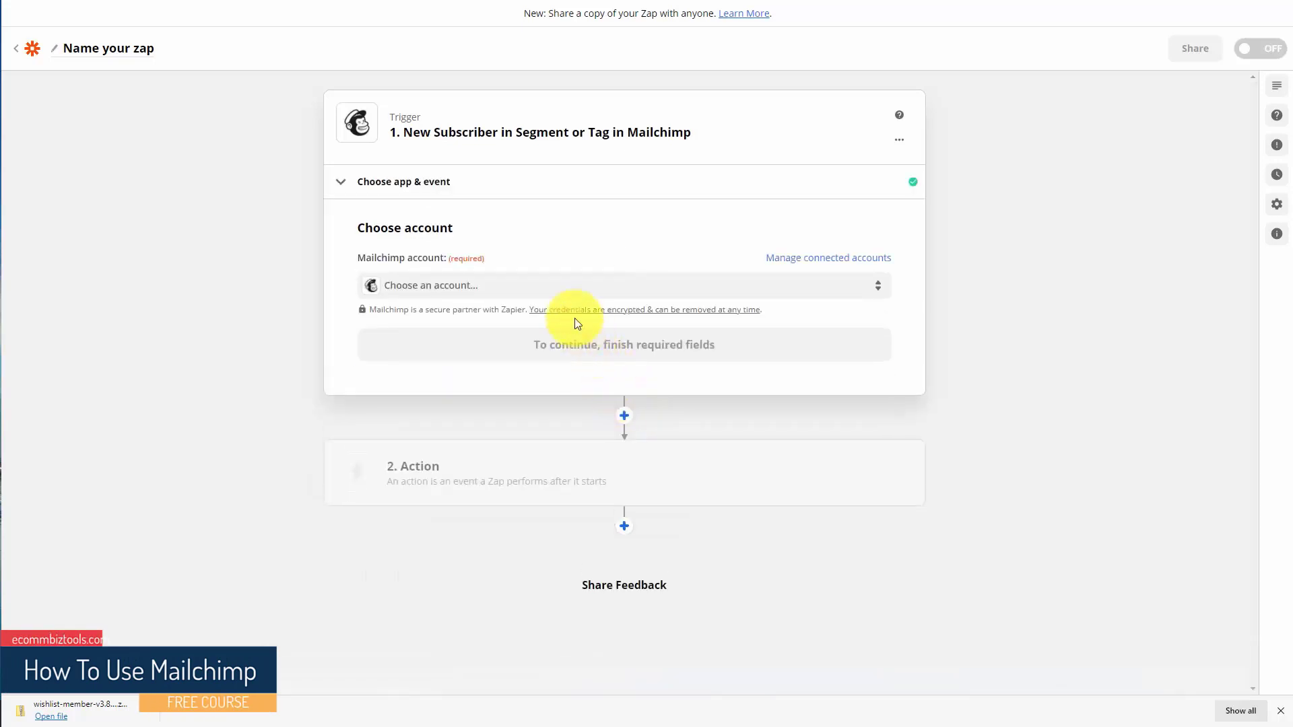
Step: Select the MailChimp (1.1.0) account for the trigger and continue to the trigger setup
click(559, 290)
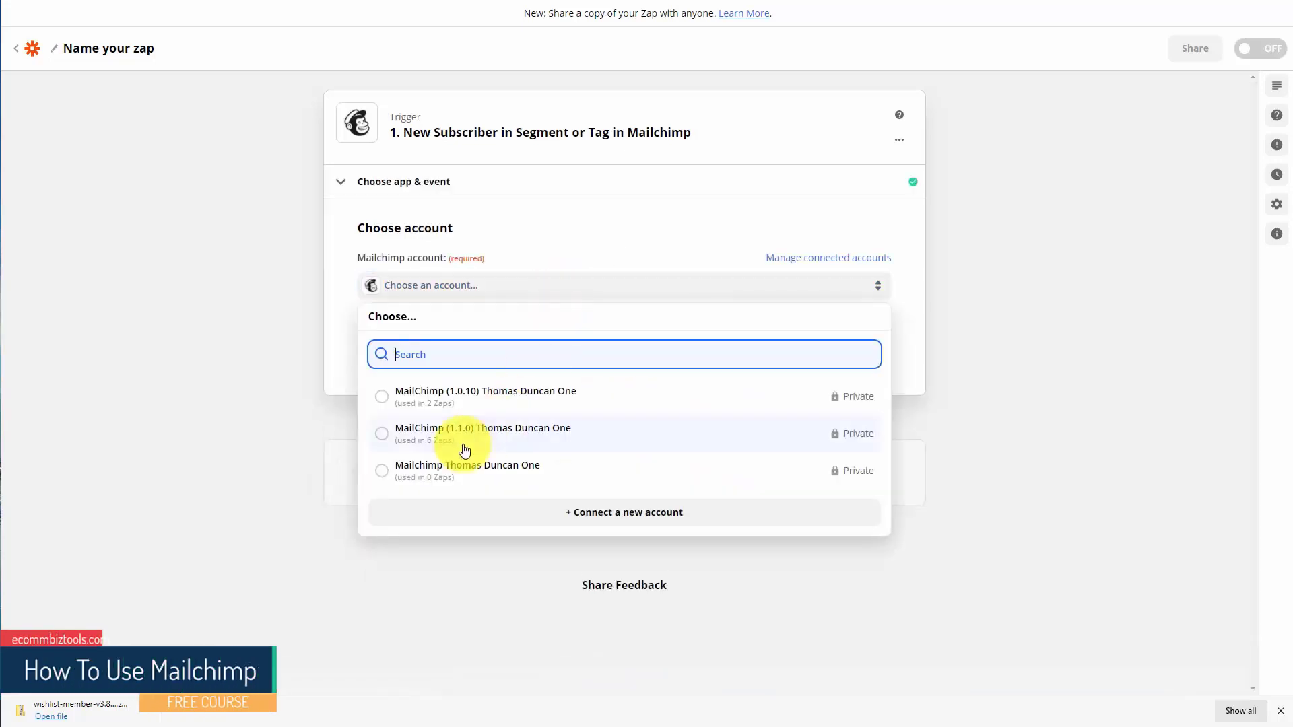
click(384, 435)
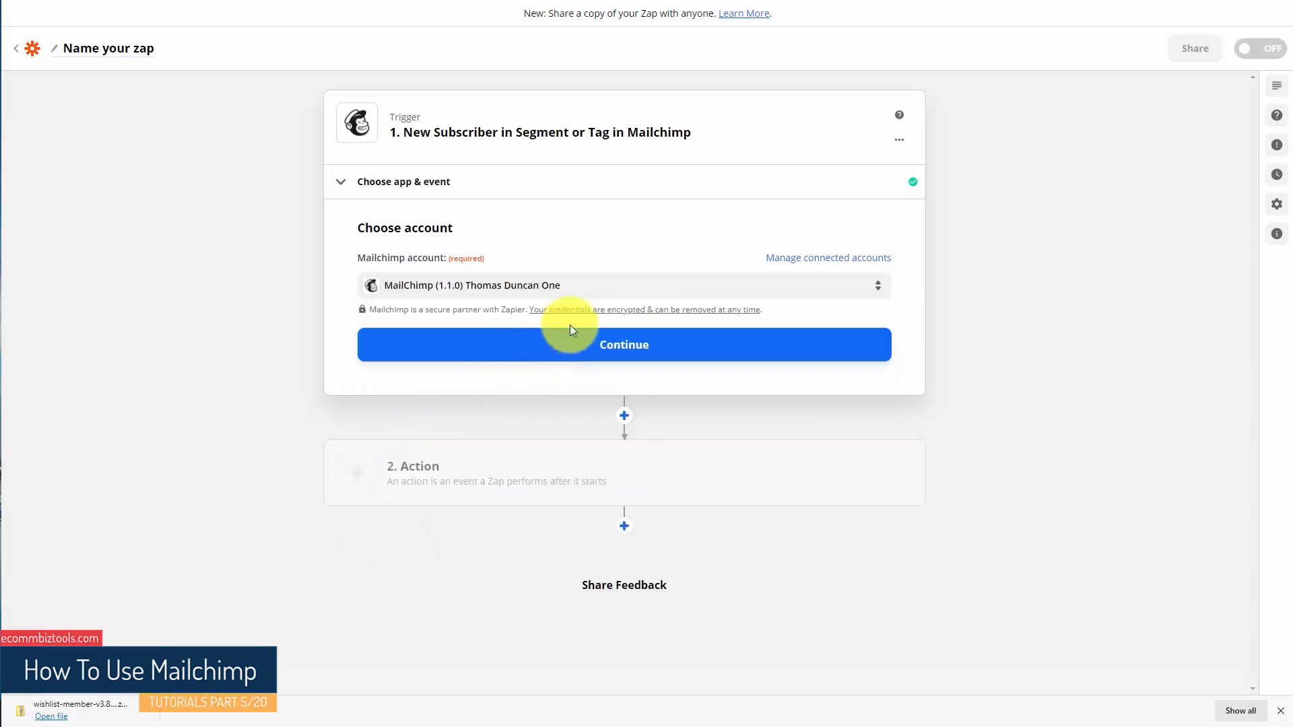
click(605, 347)
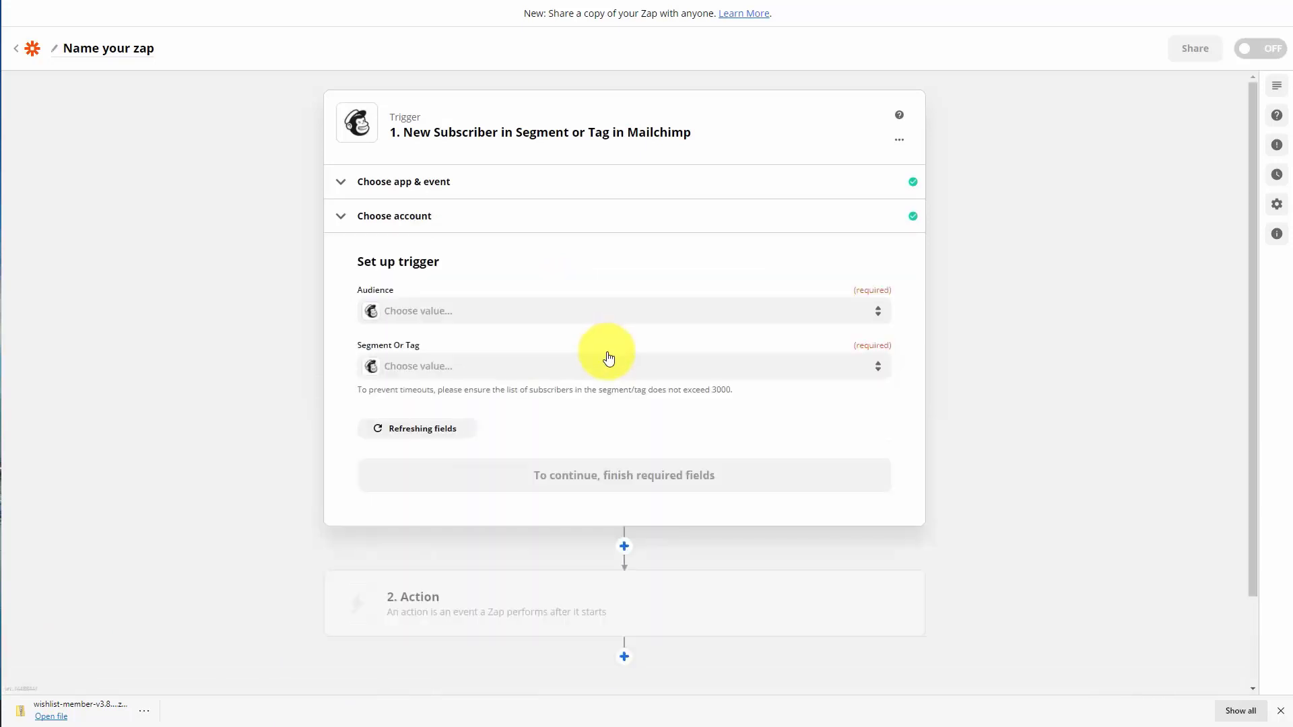
Step: Set the trigger's audience to Video Tutorials, choose its segment or tag, and continue to the trigger test
click(574, 312)
click(383, 466)
click(453, 367)
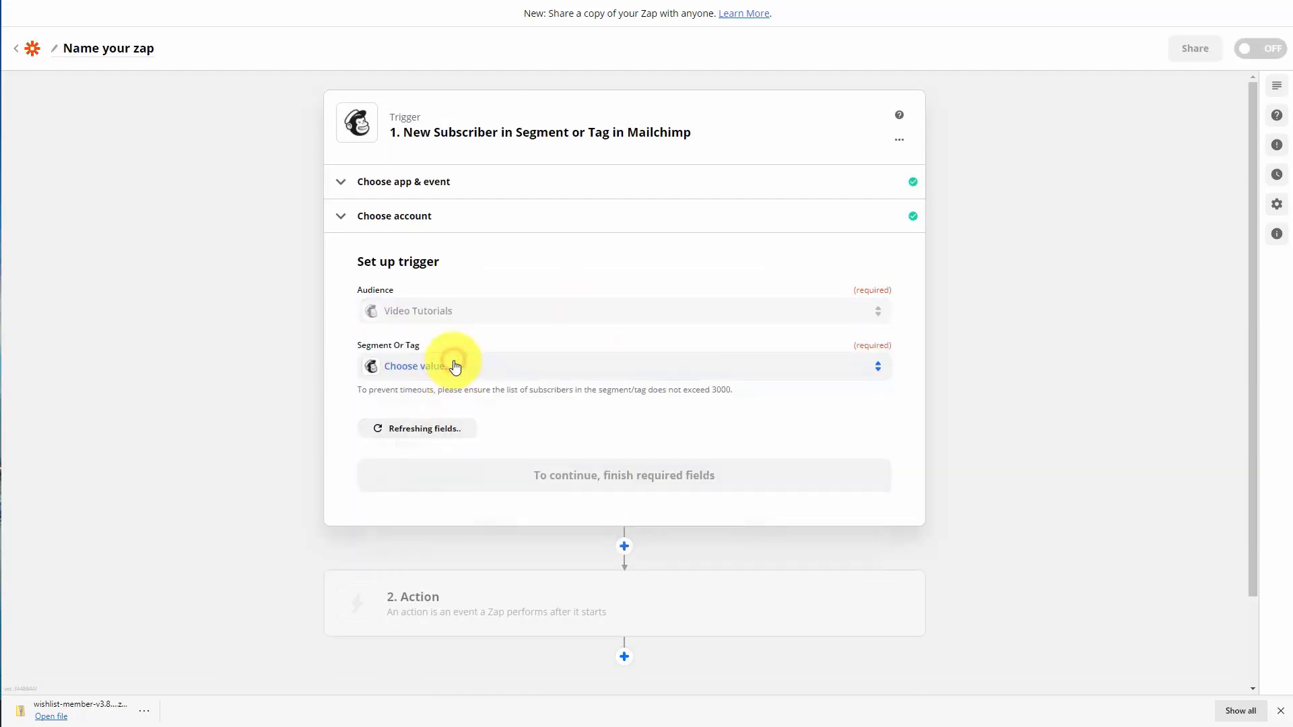
click(382, 481)
click(623, 473)
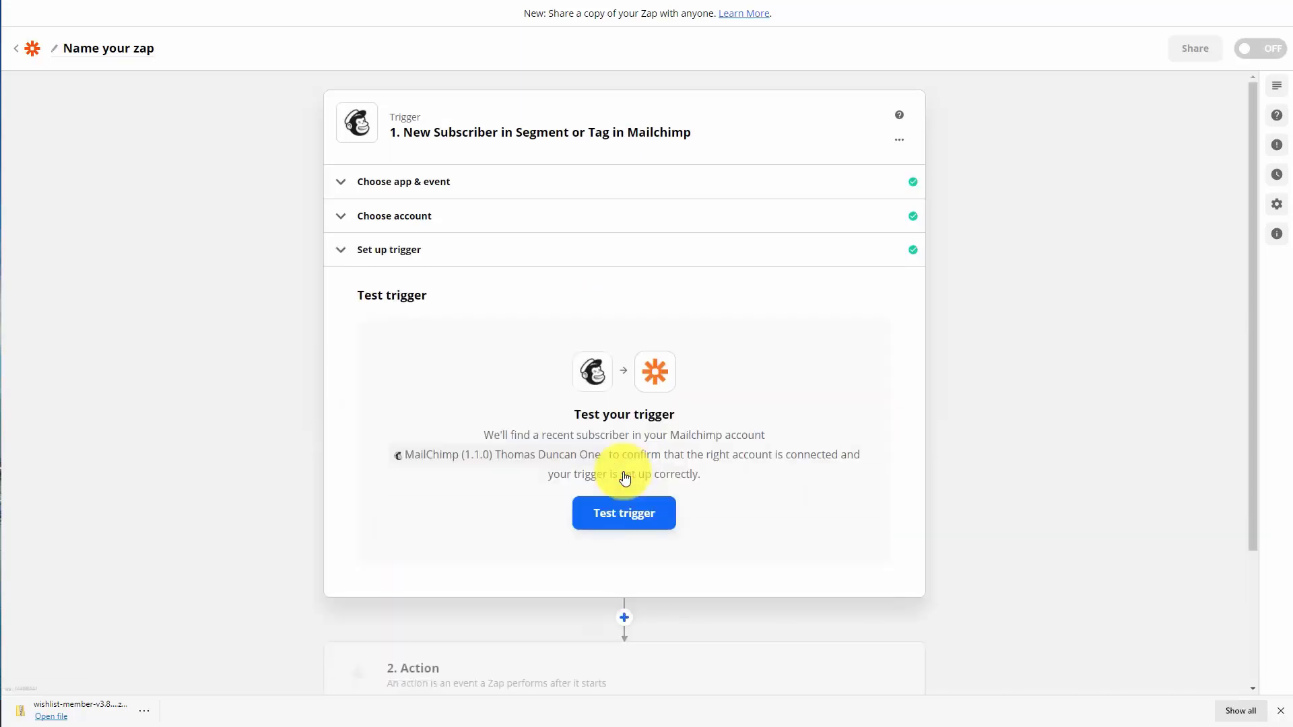
Step: Choose Zoom as the action app with the Create Webinar Registrant event, and continue to the action setup
scroll(534, 496, down, 3)
click(536, 497)
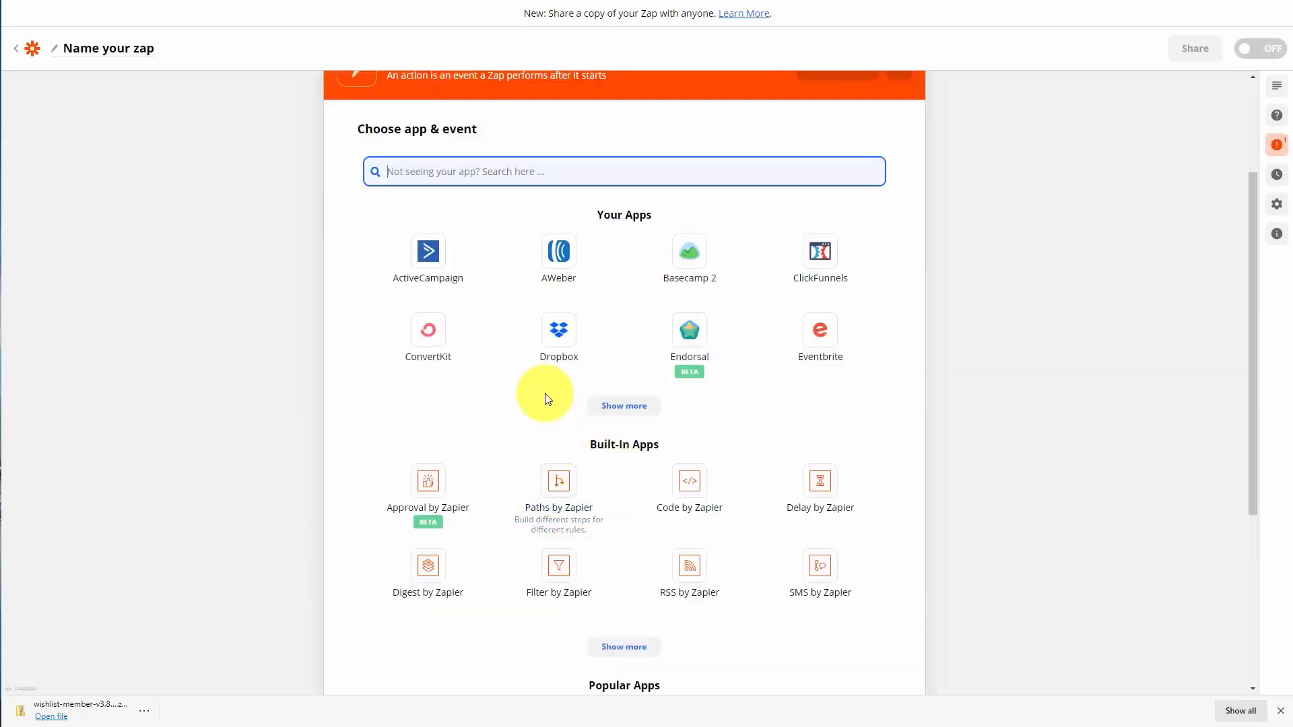
text(zoom)
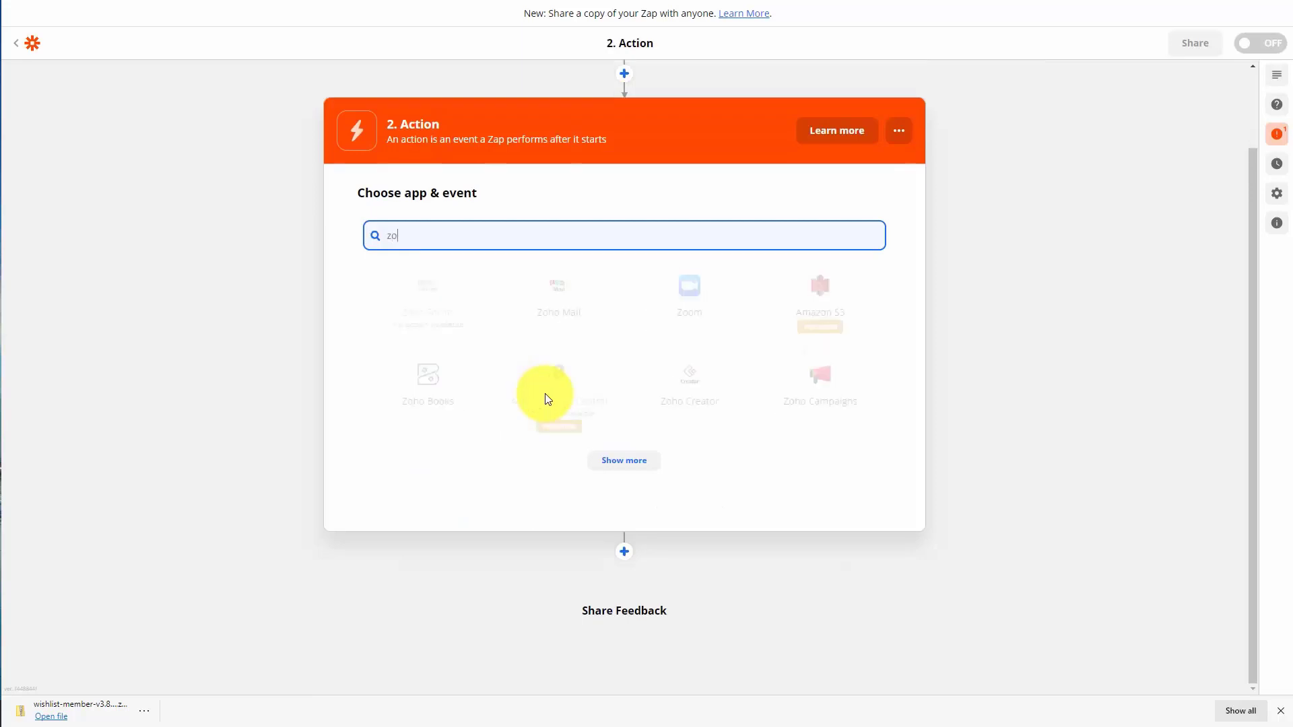
click(432, 312)
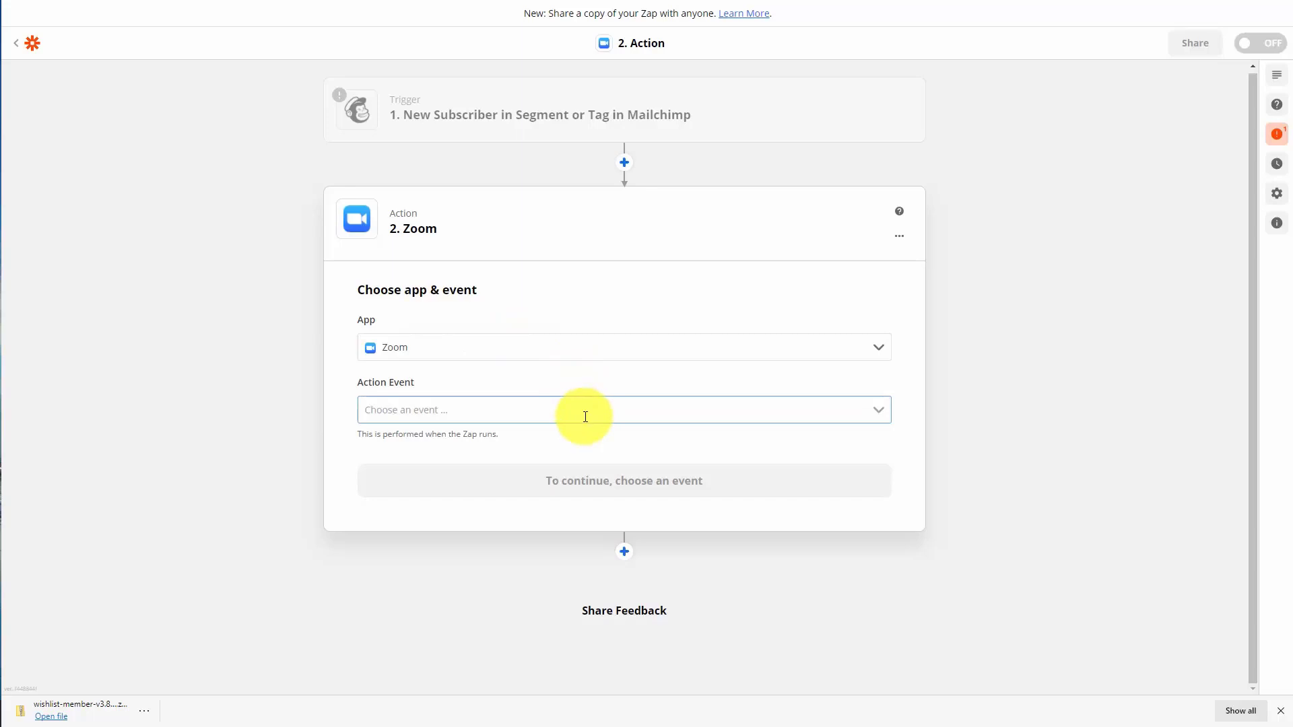
click(585, 417)
click(458, 545)
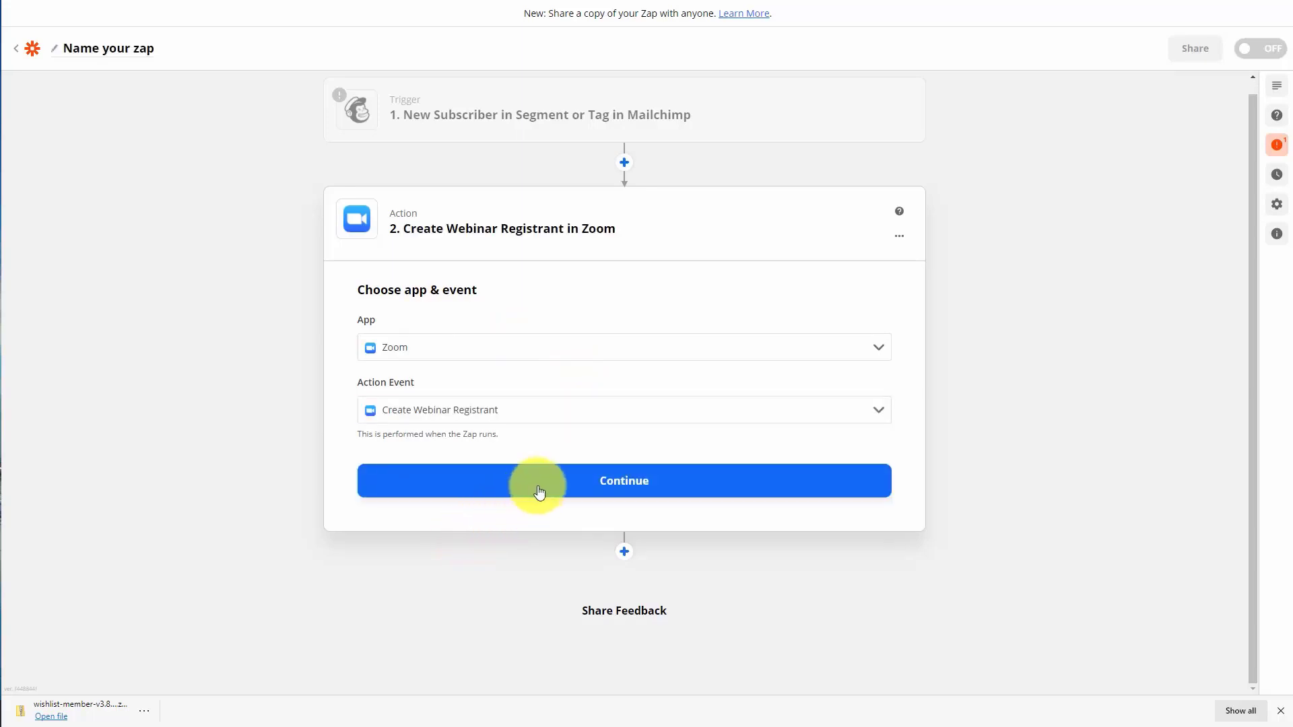
click(609, 490)
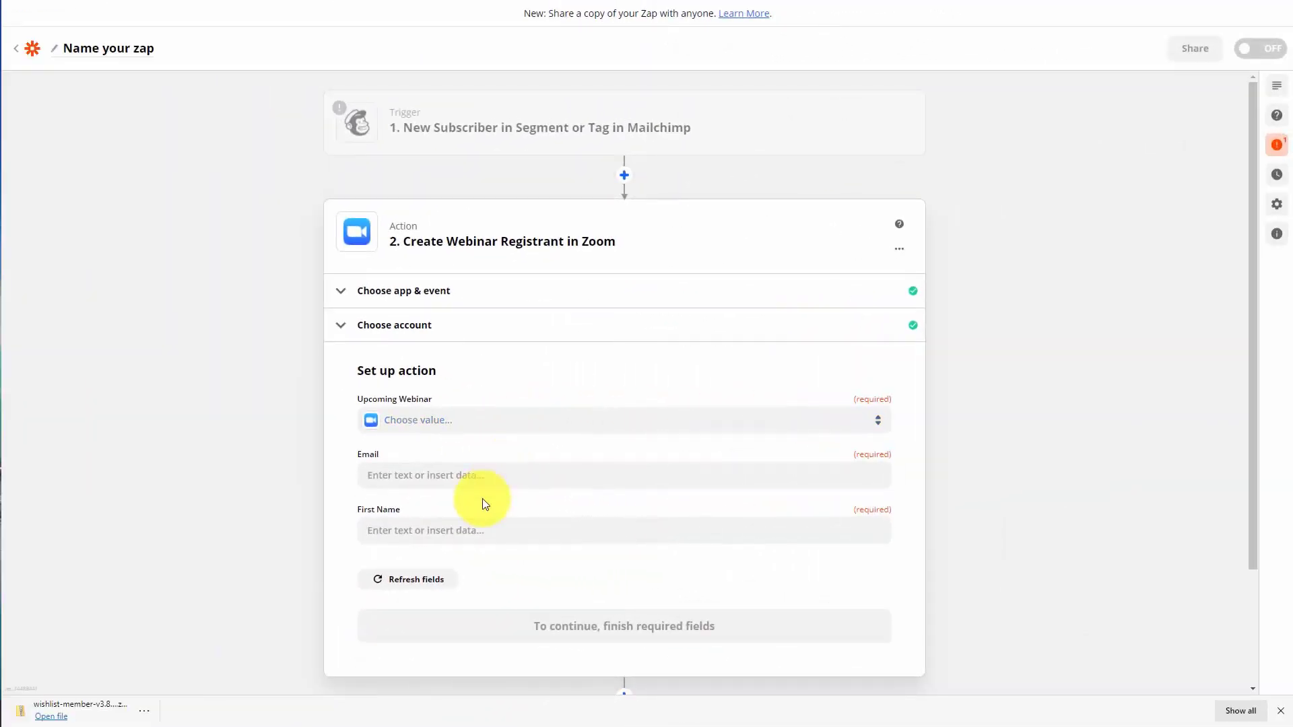
Step: Select the Mailchimp webinar as the upcoming webinar in the Zoom action setup
click(486, 425)
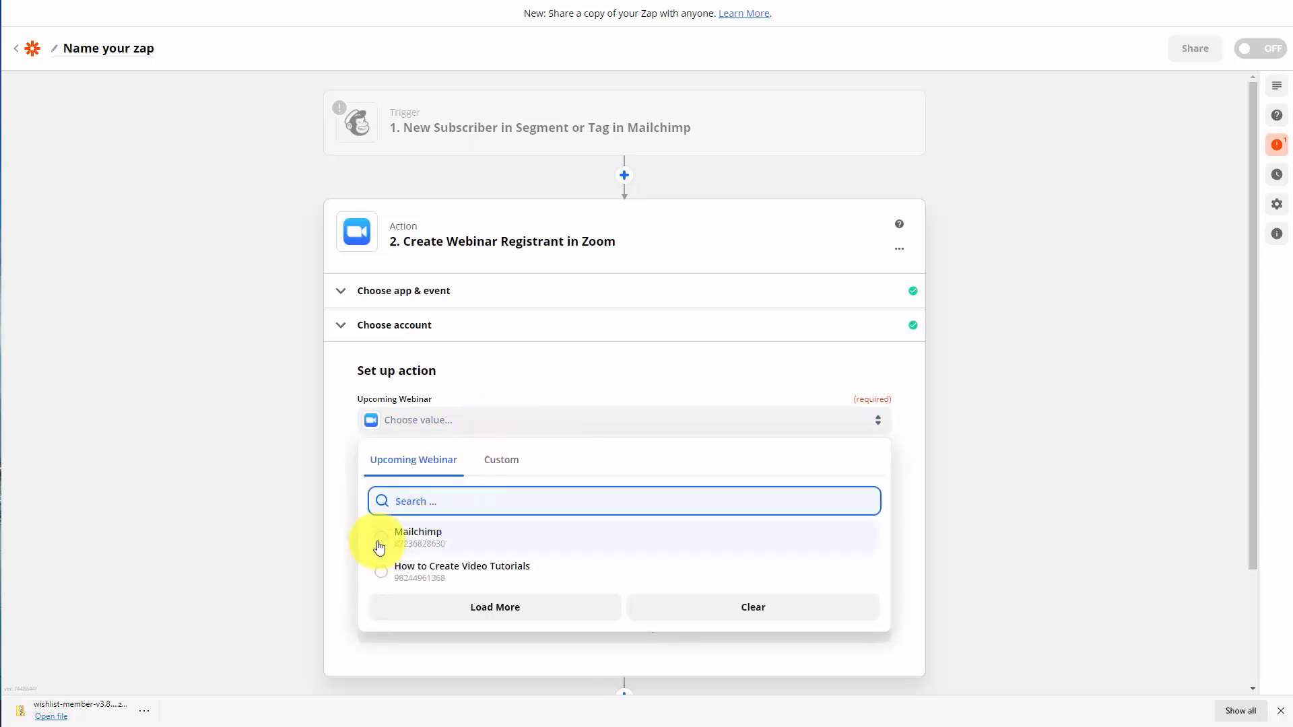
click(387, 537)
click(448, 580)
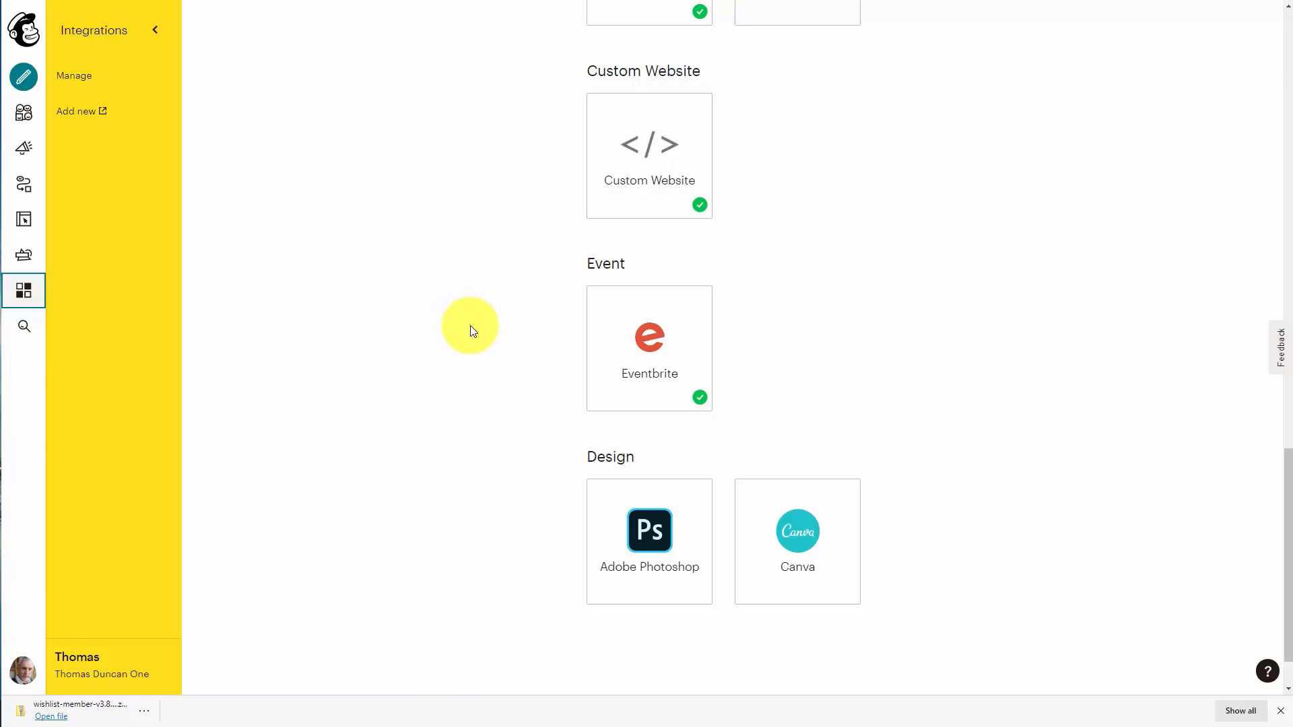
Step: Open the Eventbrite integration's details in Mailchimp to examine its connection and synced audience
click(671, 377)
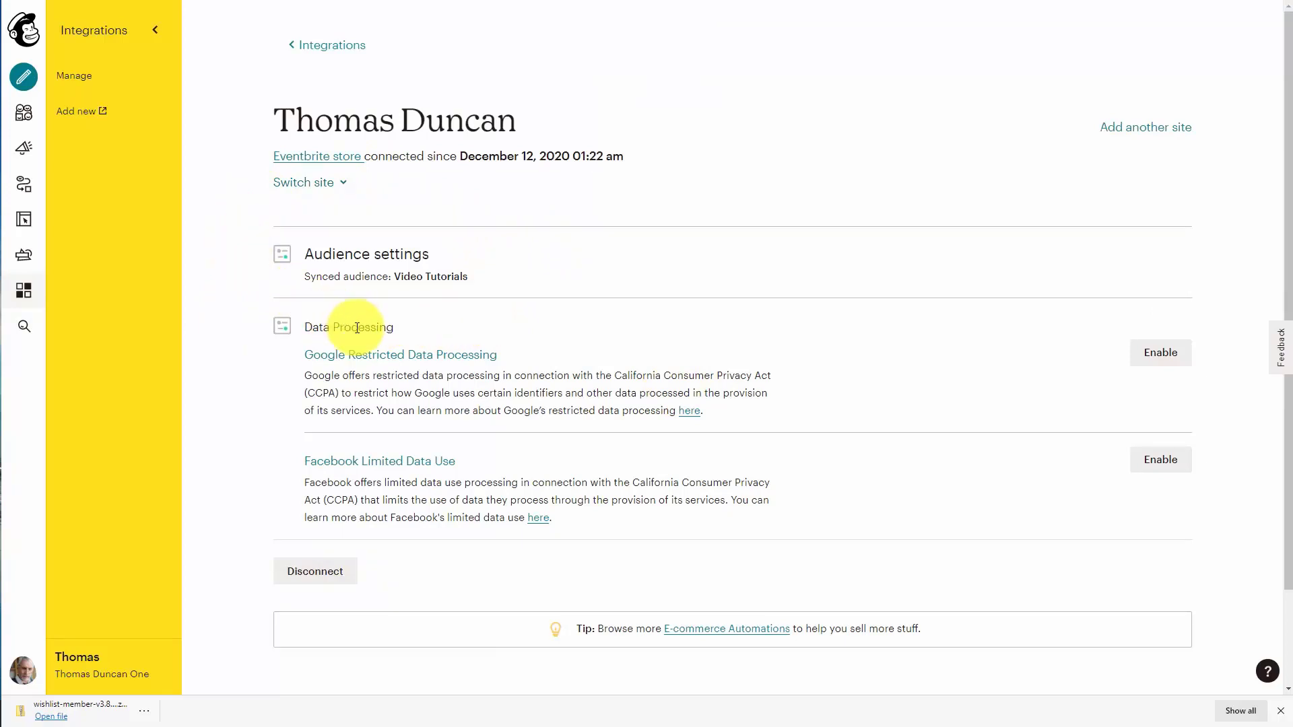
Step: Switch to Zapier and create a new zap triggered by Eventbrite's New Attendee Registered event, continuing to the account choice
key(ctrl+Tab)
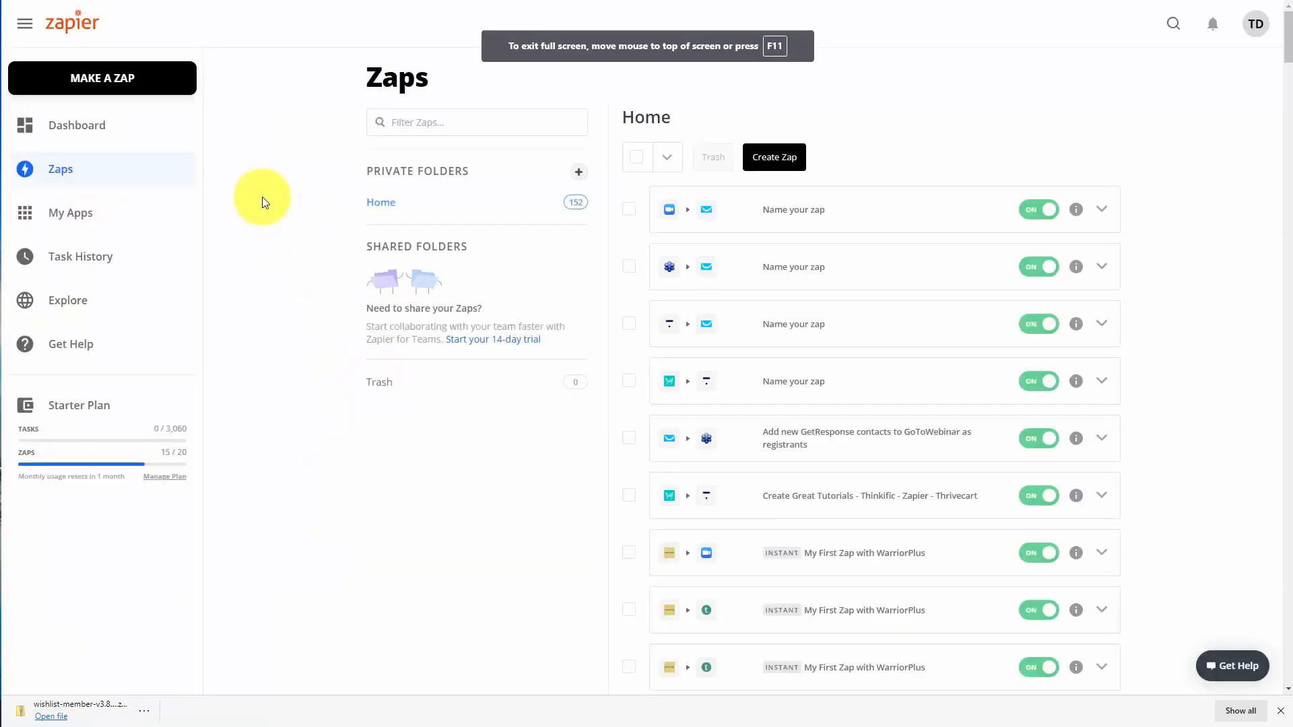
click(118, 83)
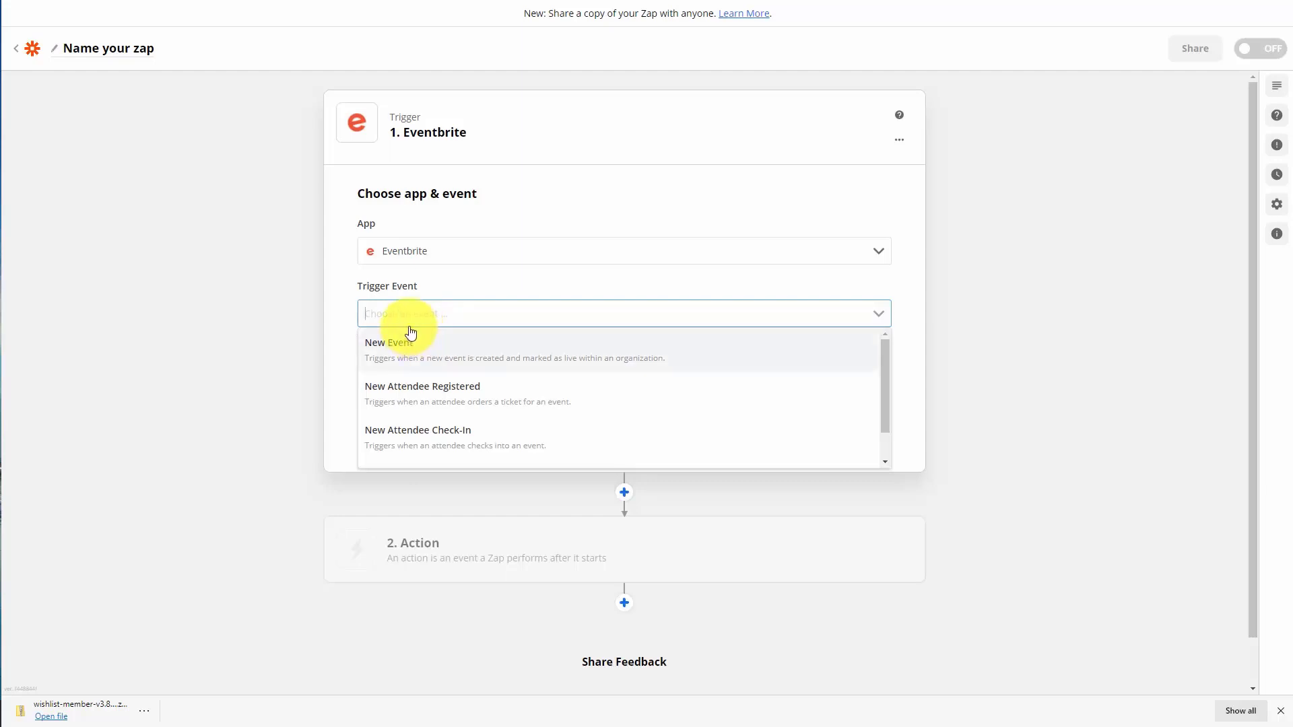
click(424, 393)
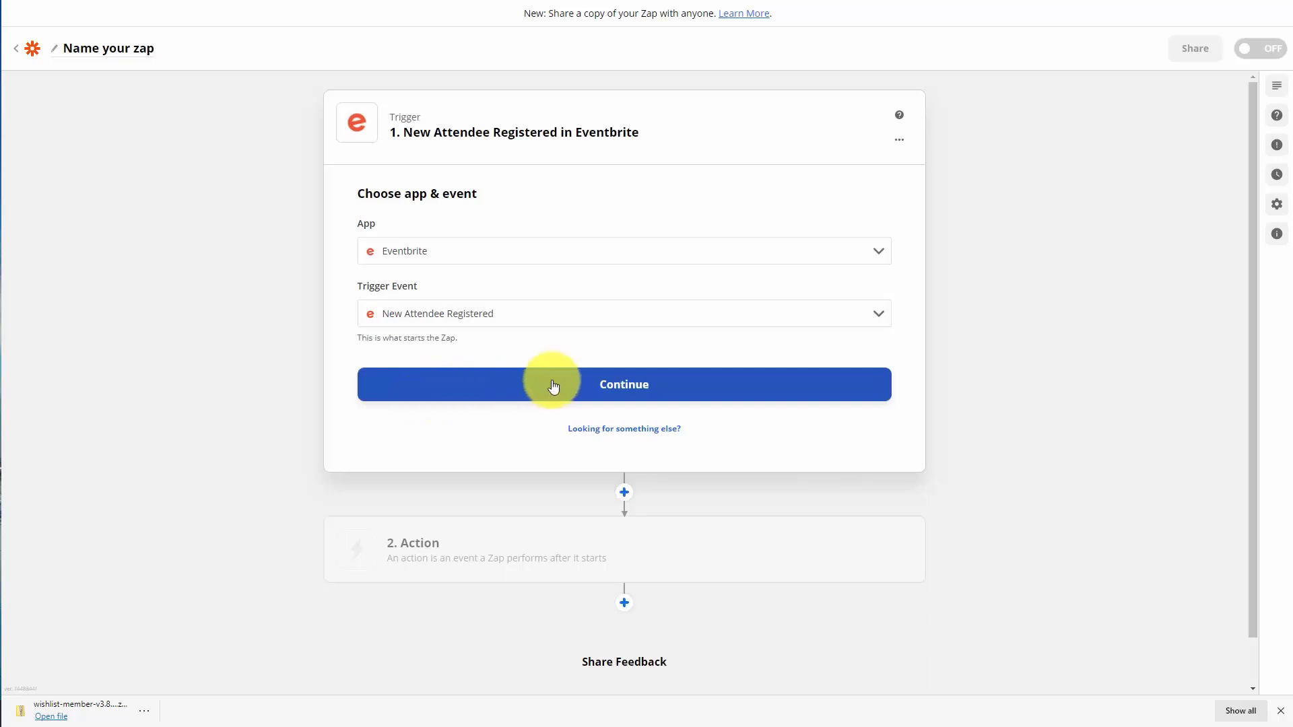
click(613, 385)
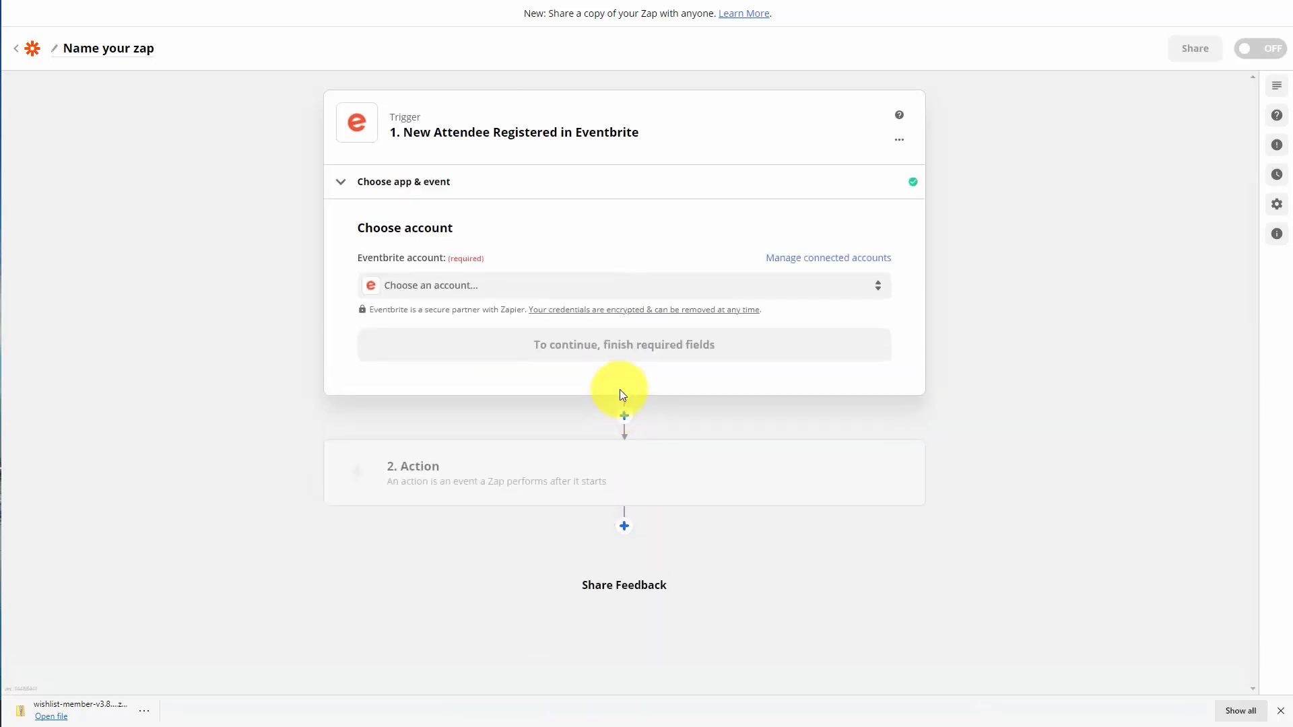
Step: Authorize Zapier to access Eventbrite, select the newly connected #2 account for the trigger, and continue
click(536, 291)
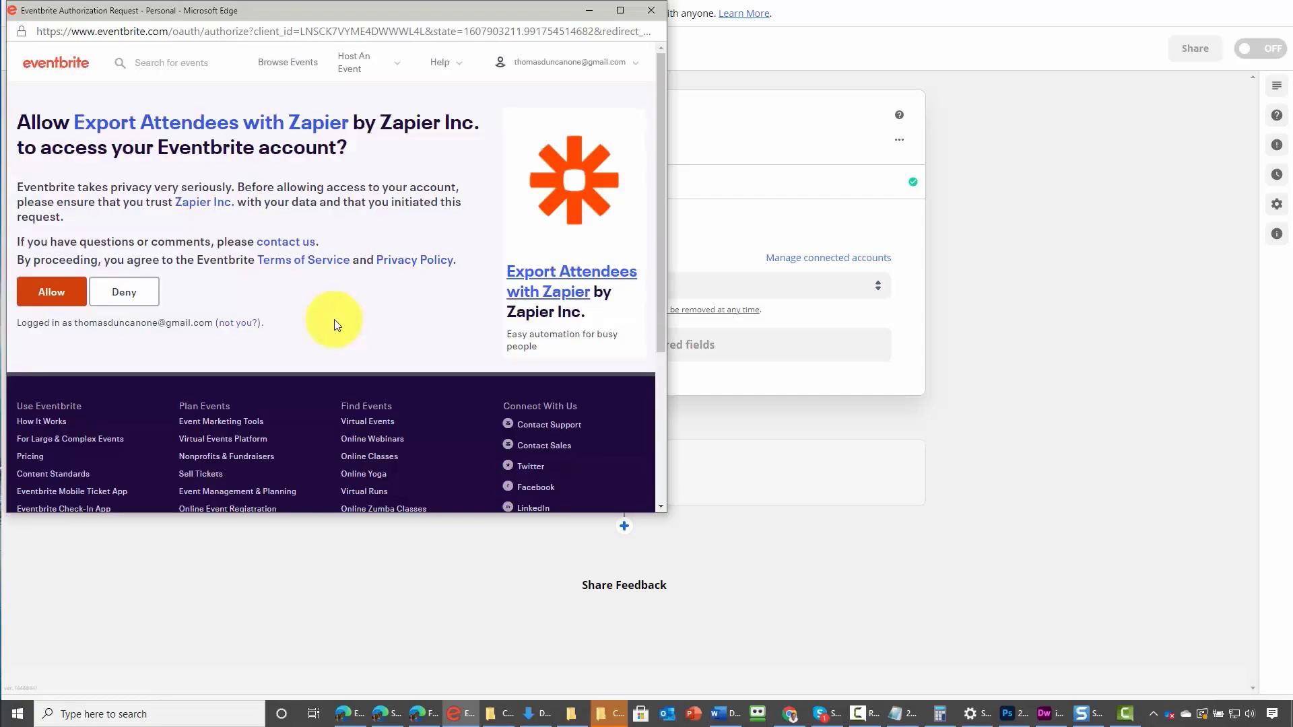
click(53, 292)
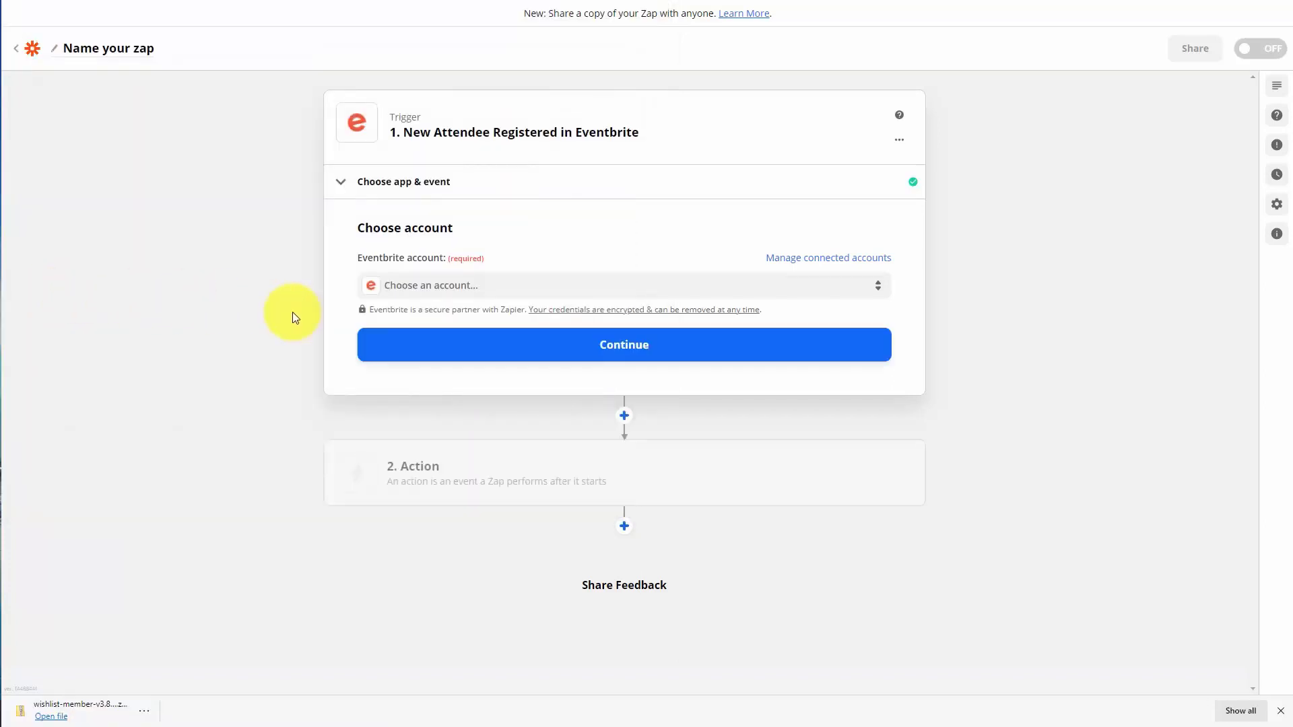
click(545, 288)
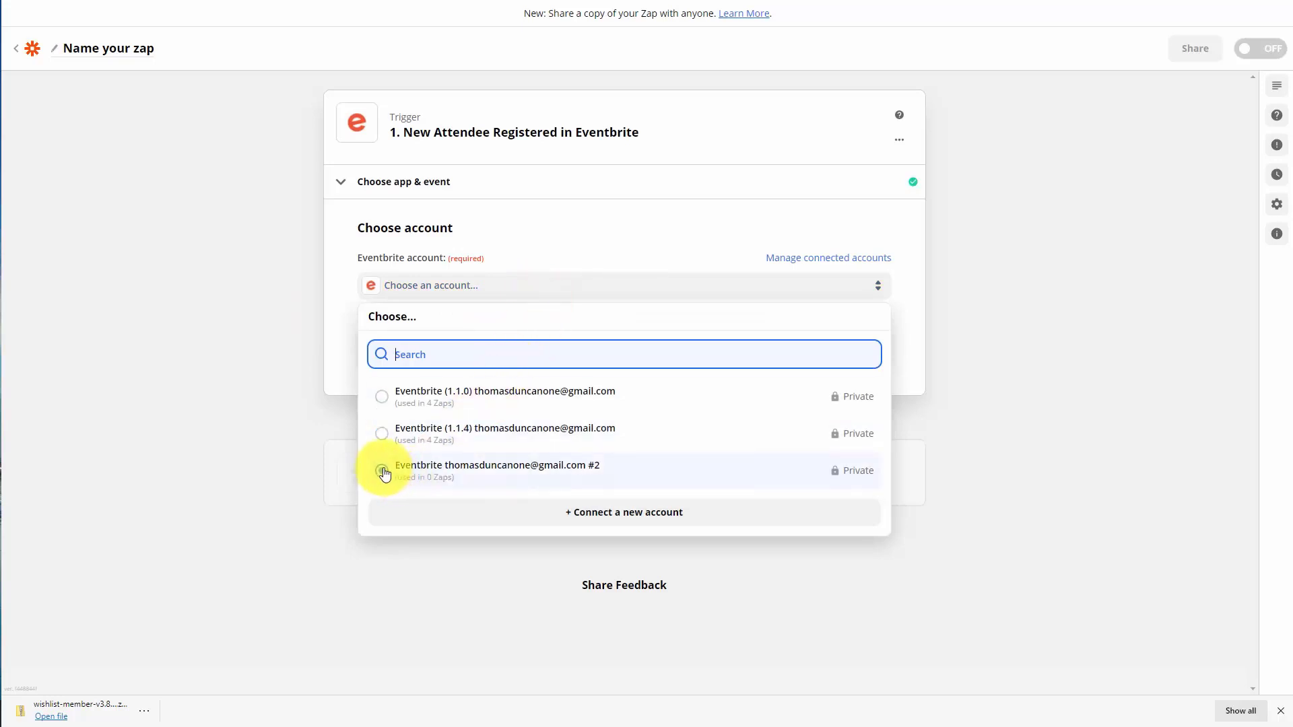
click(378, 470)
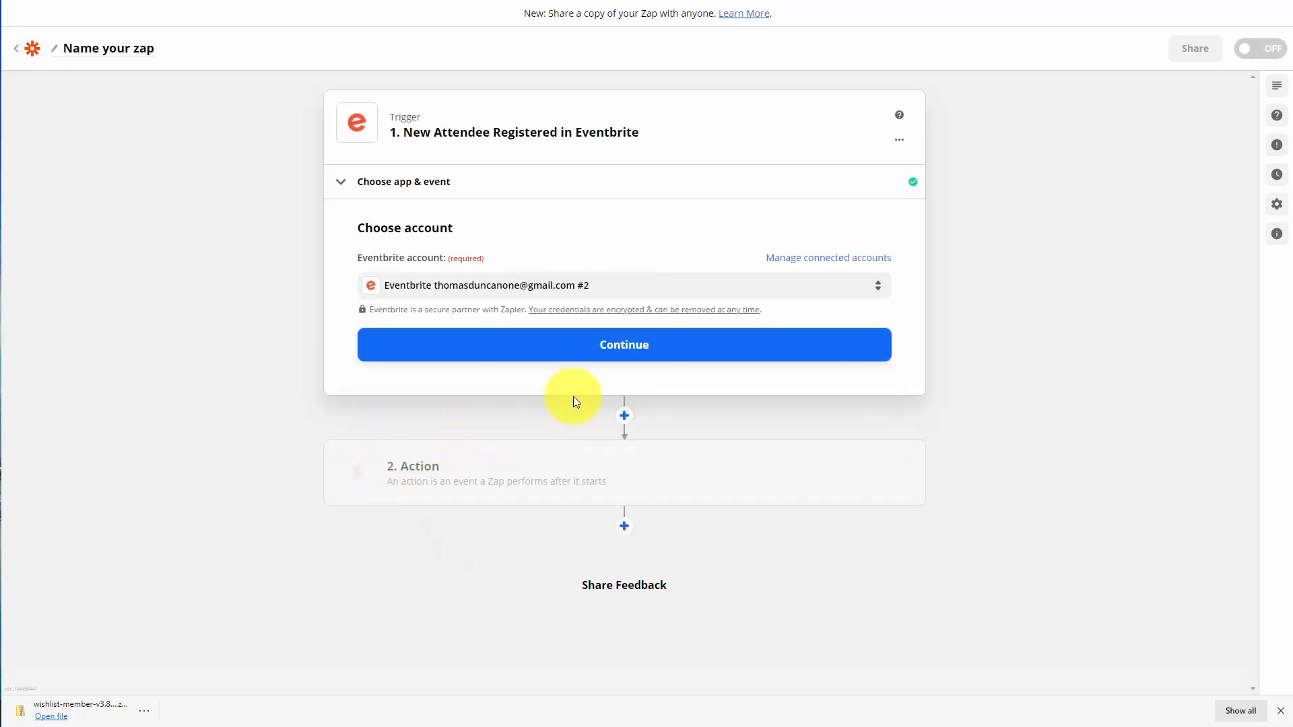
click(636, 348)
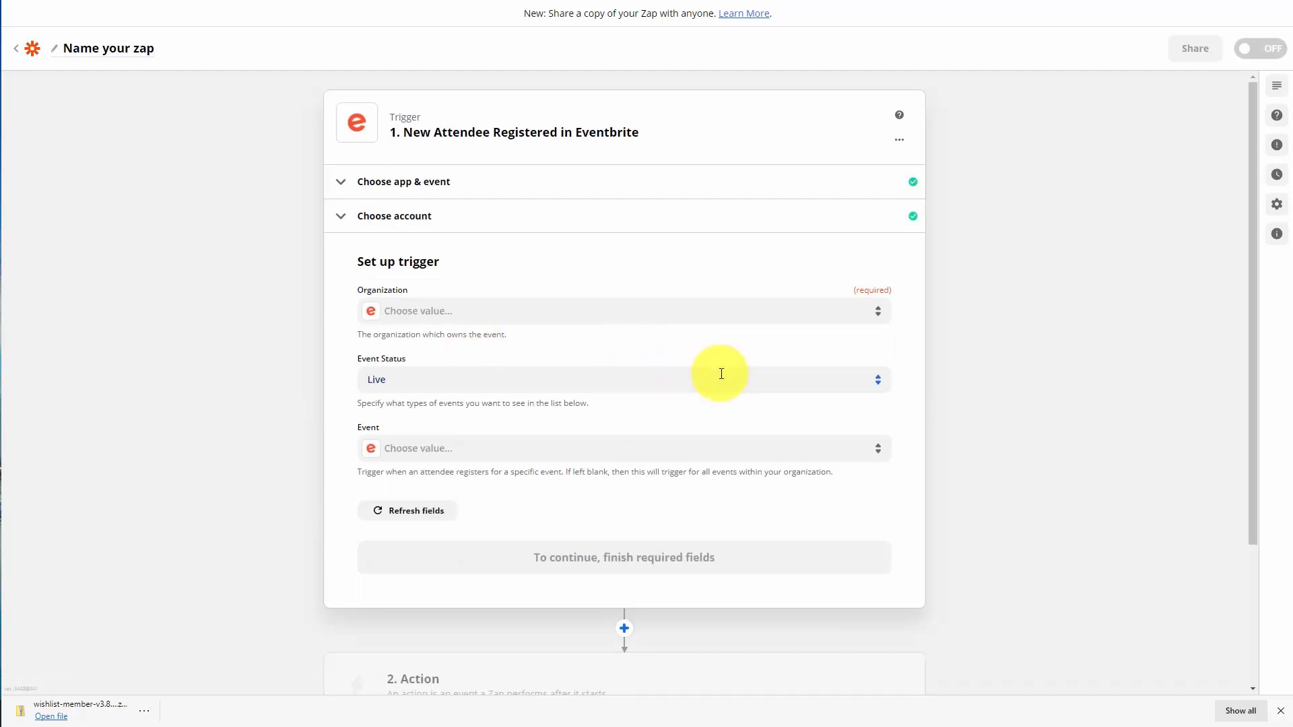
Step: Set up the Eventbrite trigger with the owning organization and the live Video Tutorials Live Workshop event, and continue
click(594, 316)
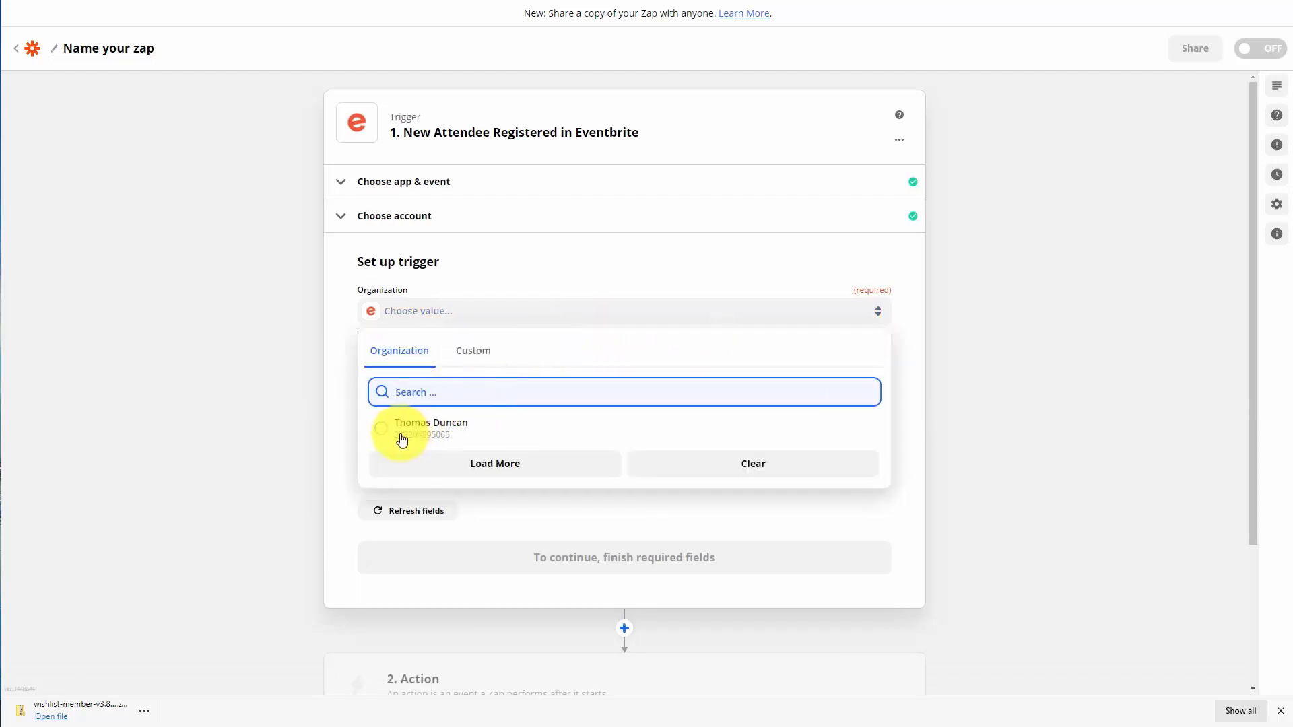
click(386, 430)
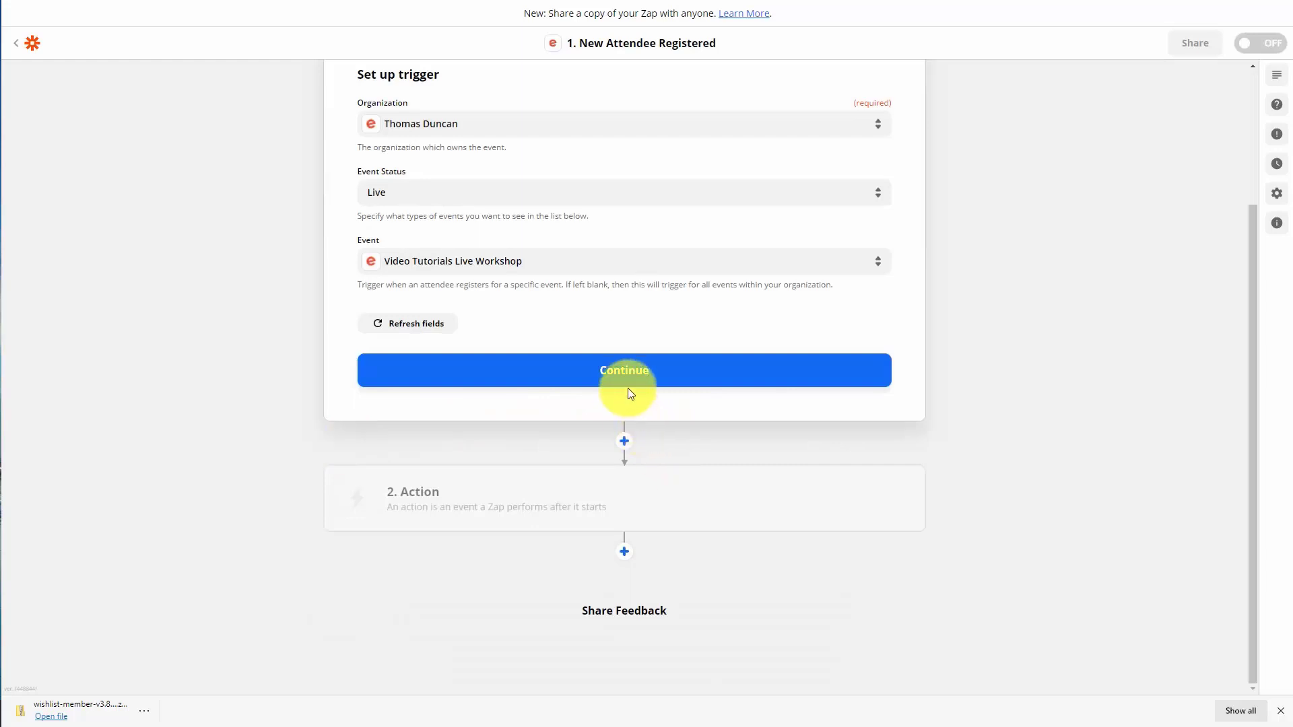
click(629, 372)
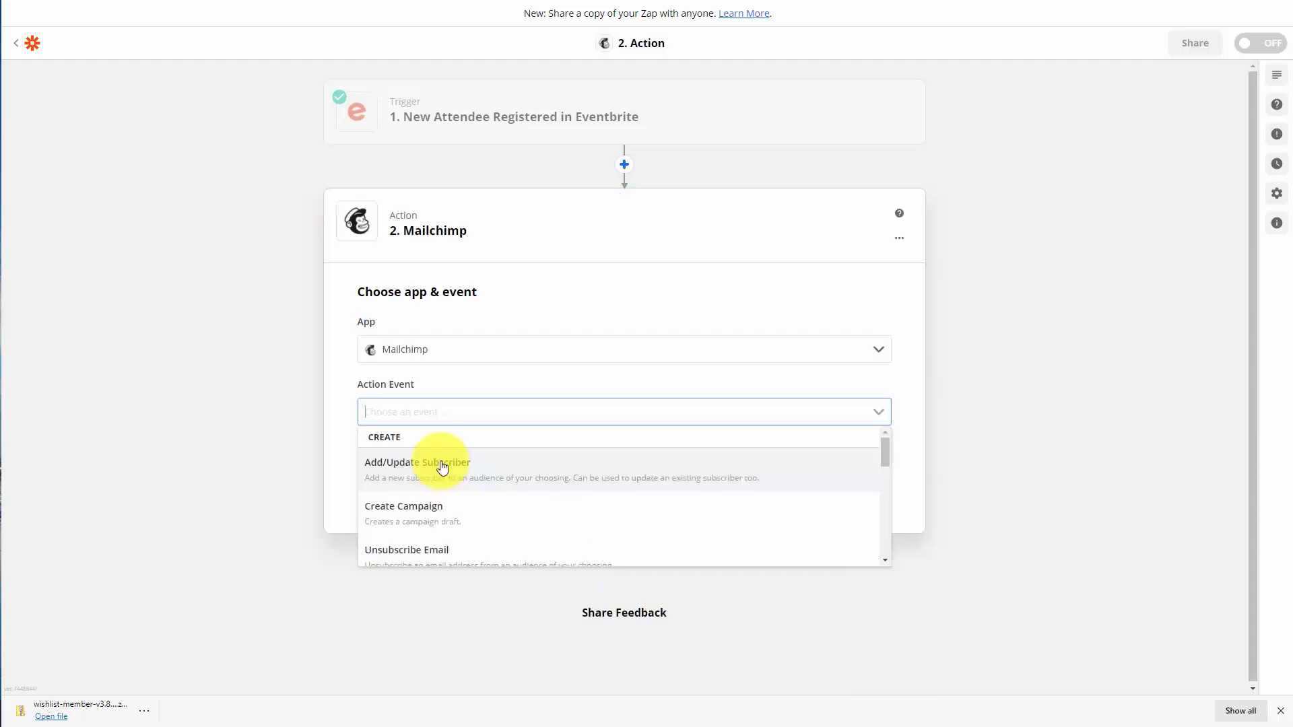
Step: Set the Mailchimp action event to Add/Update Subscriber and continue with the MailChimp (1.1.0) account
click(439, 464)
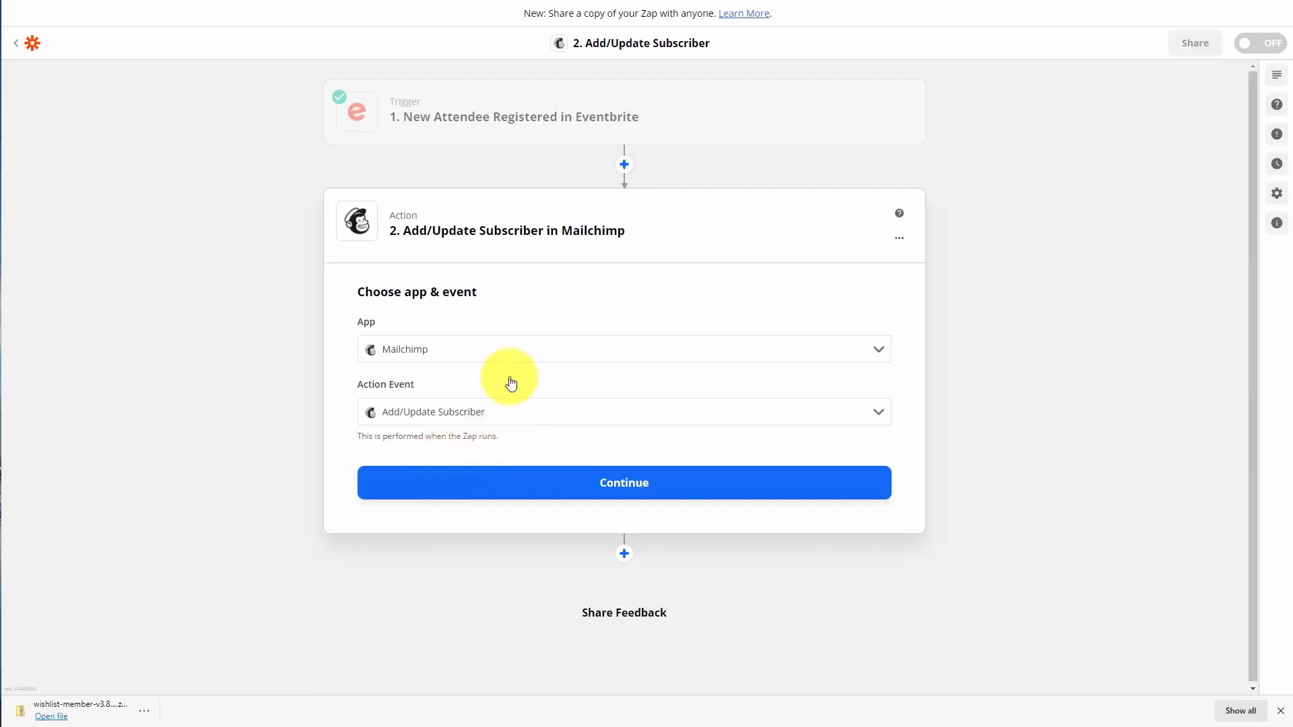
click(651, 494)
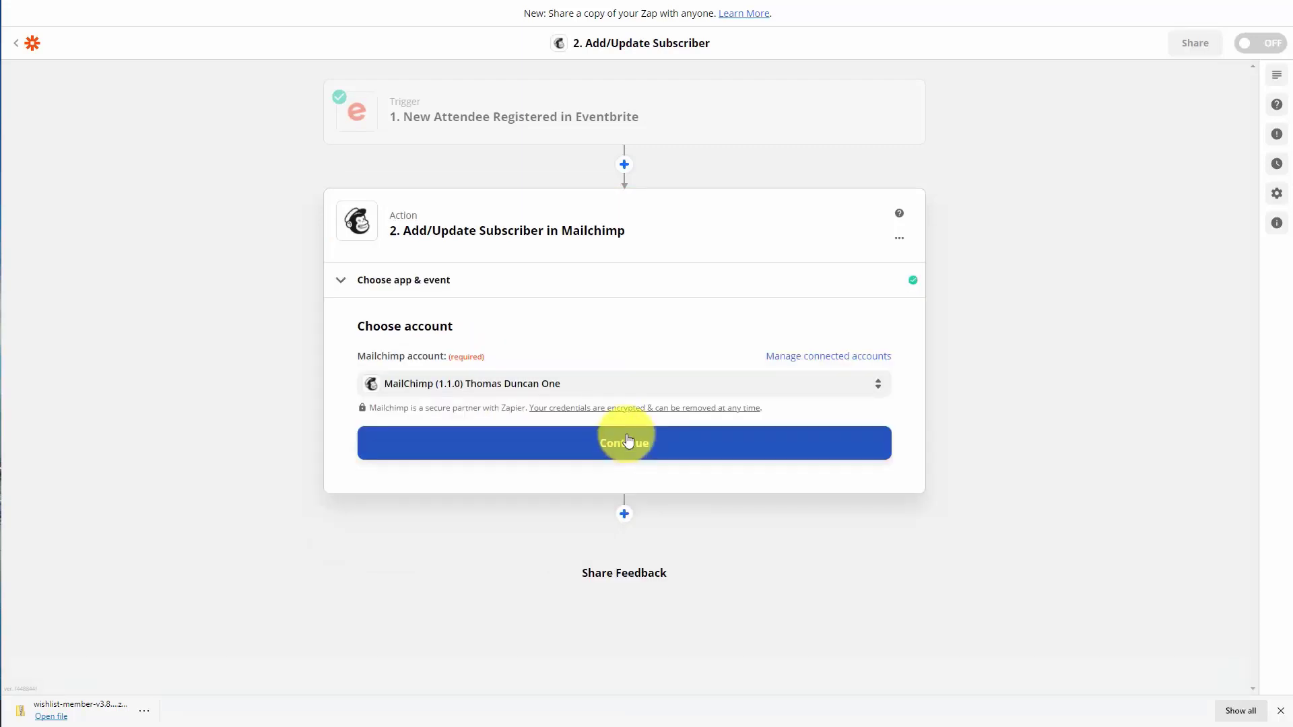
click(635, 456)
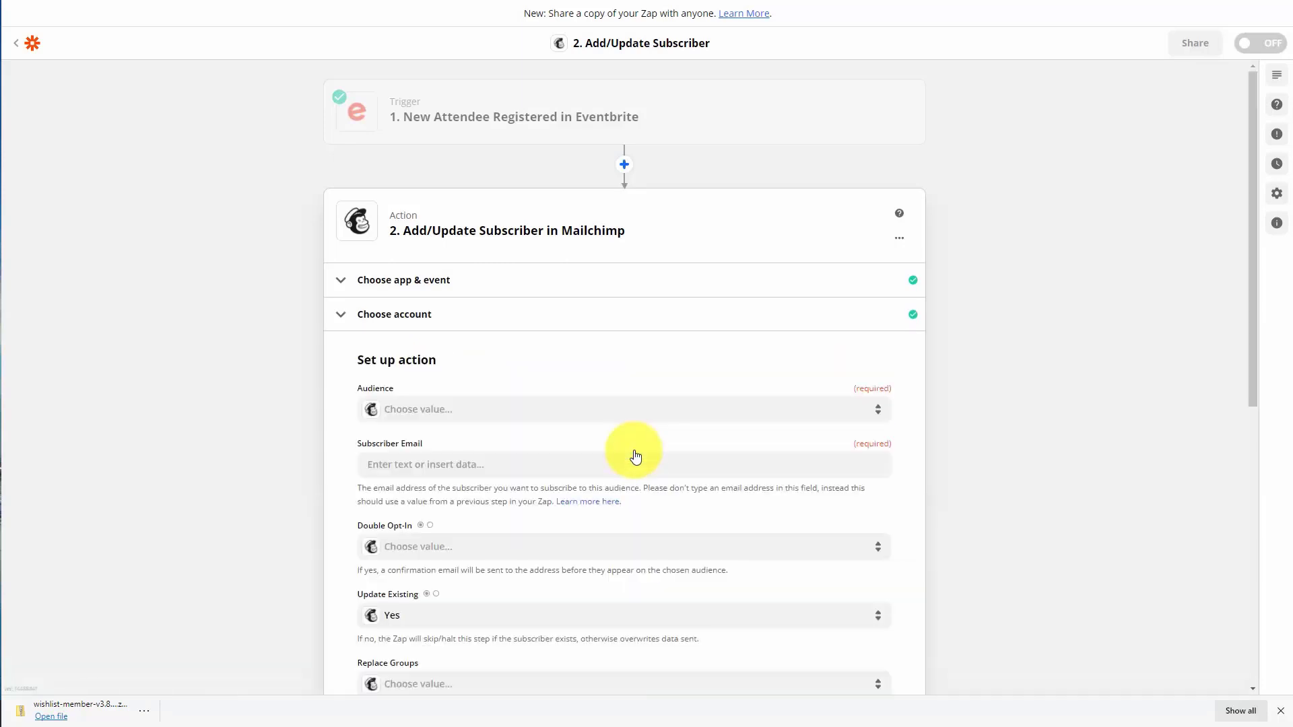
Step: Set up the Mailchimp action with the Video Tutorials audience and the eventfortutorials tag, and continue
click(629, 407)
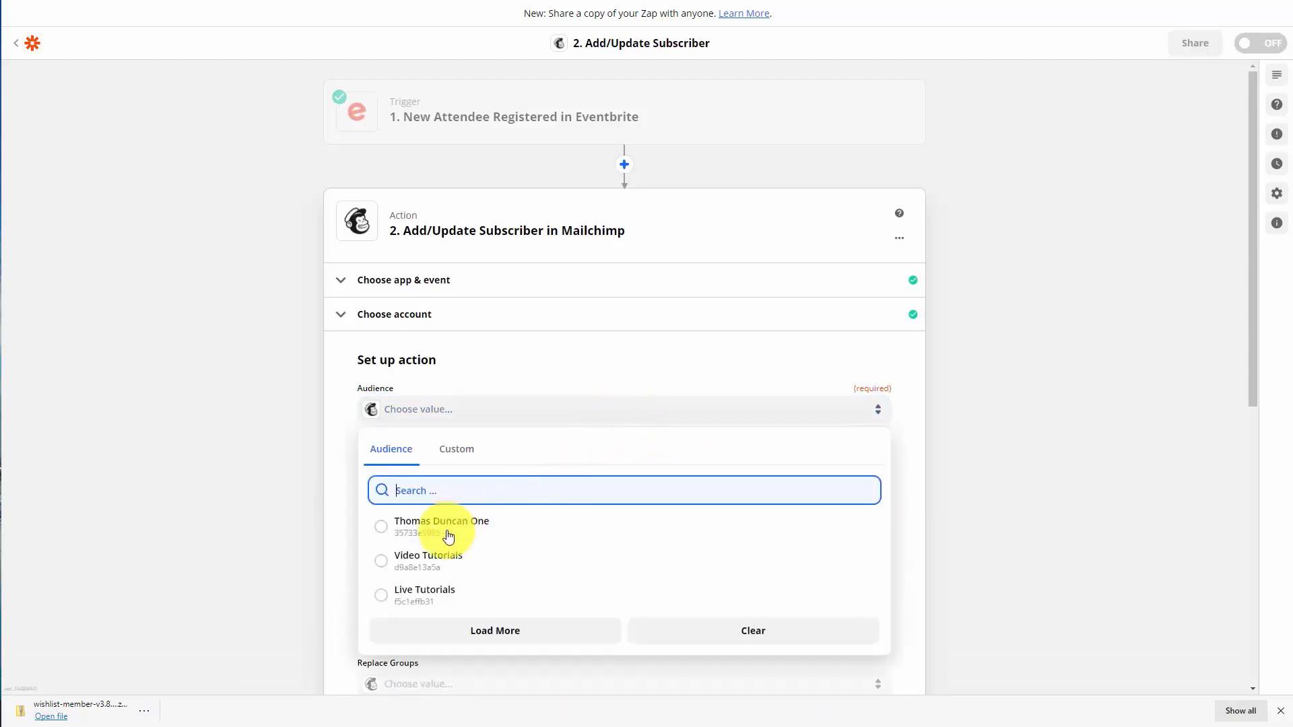
click(379, 565)
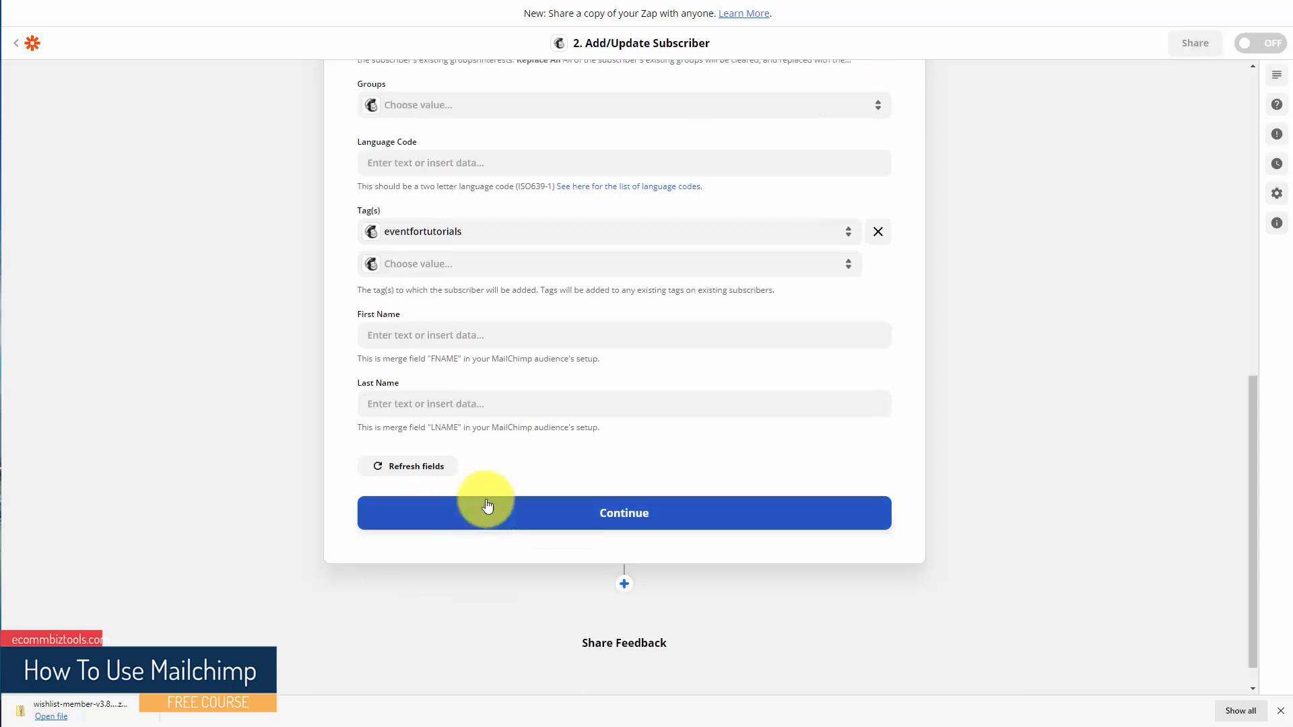
click(488, 505)
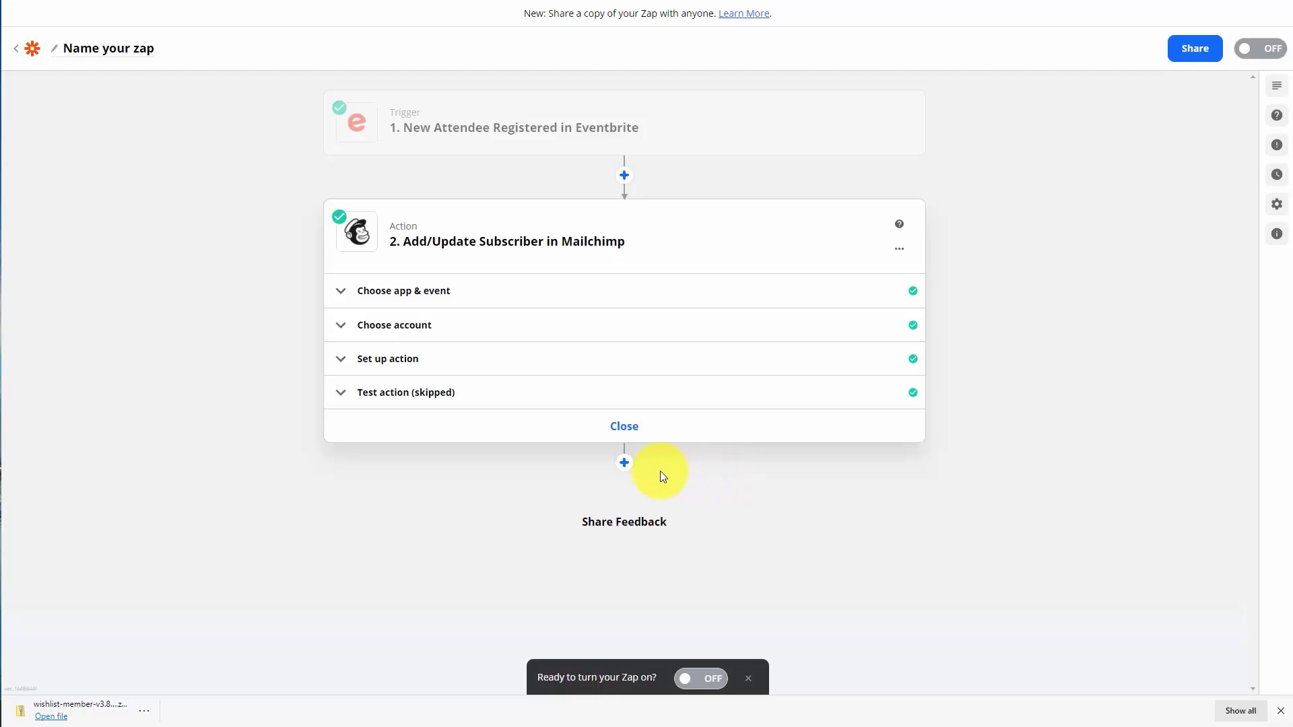
Step: Add a WishList Member action after the Mailchimp action with the Add Member to Level event, and continue with the #2 account
click(624, 464)
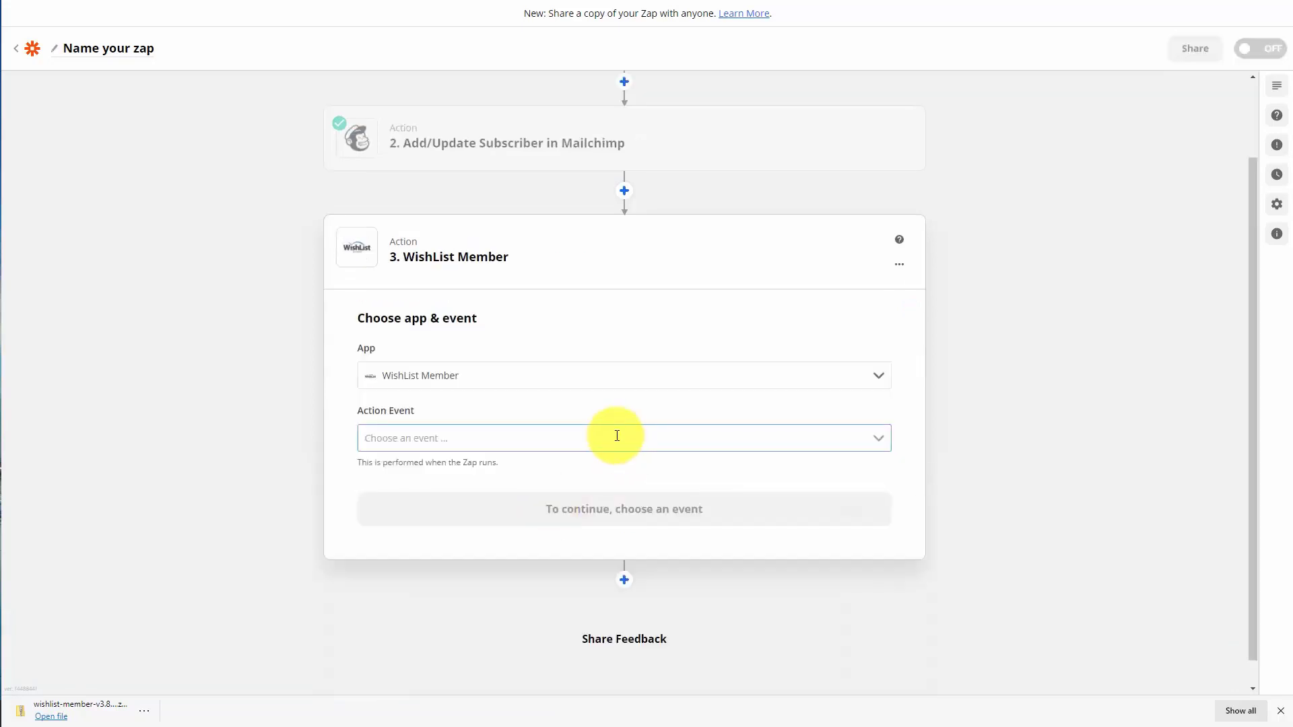
click(616, 435)
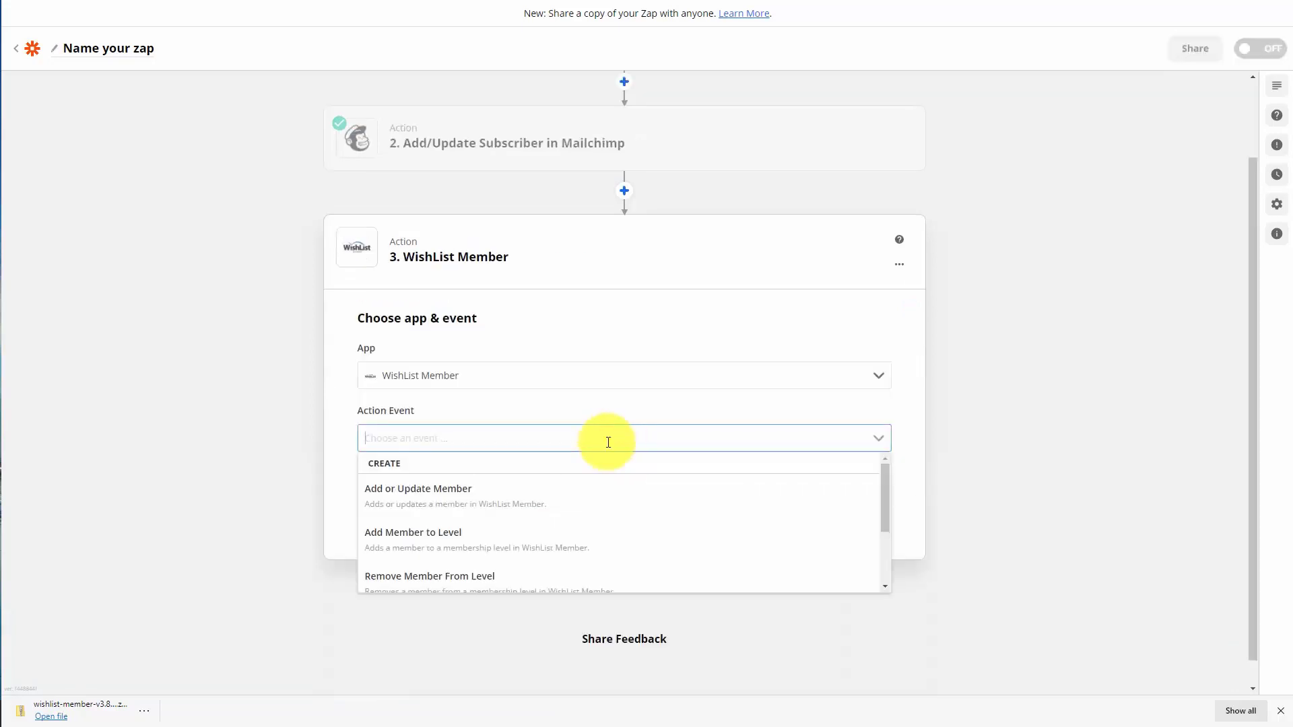
click(451, 534)
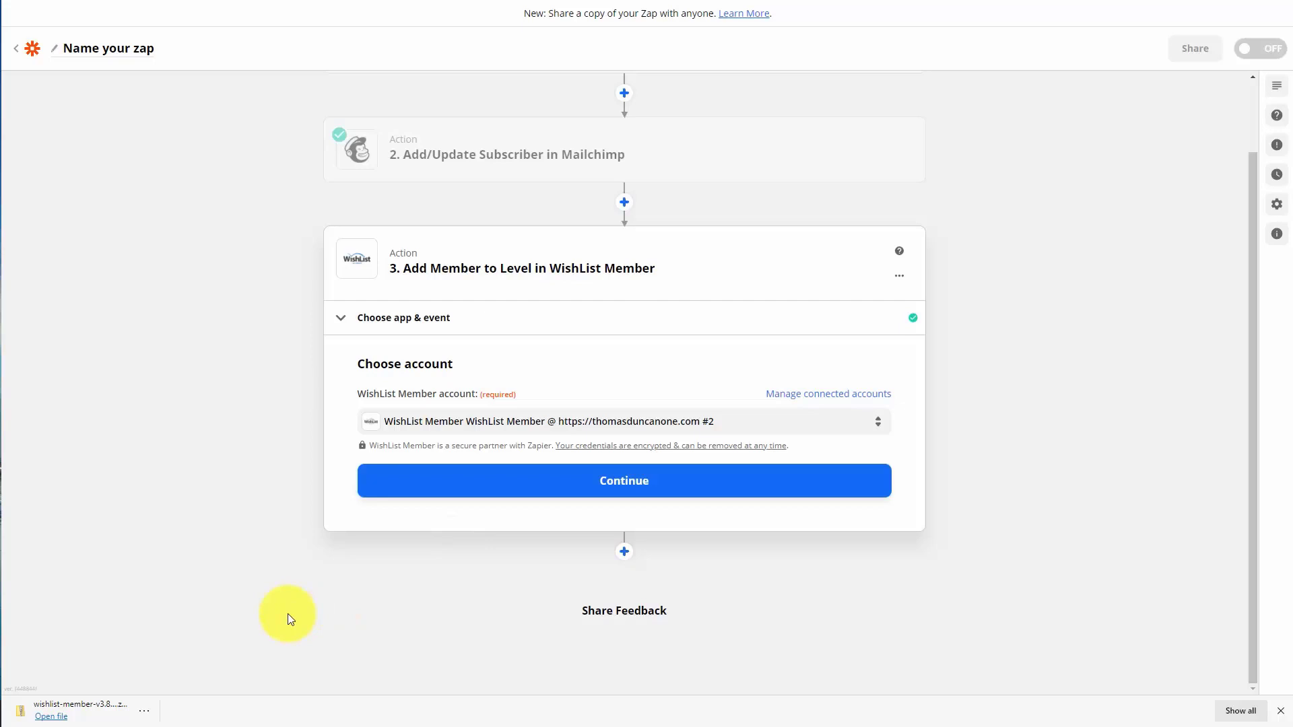
click(625, 486)
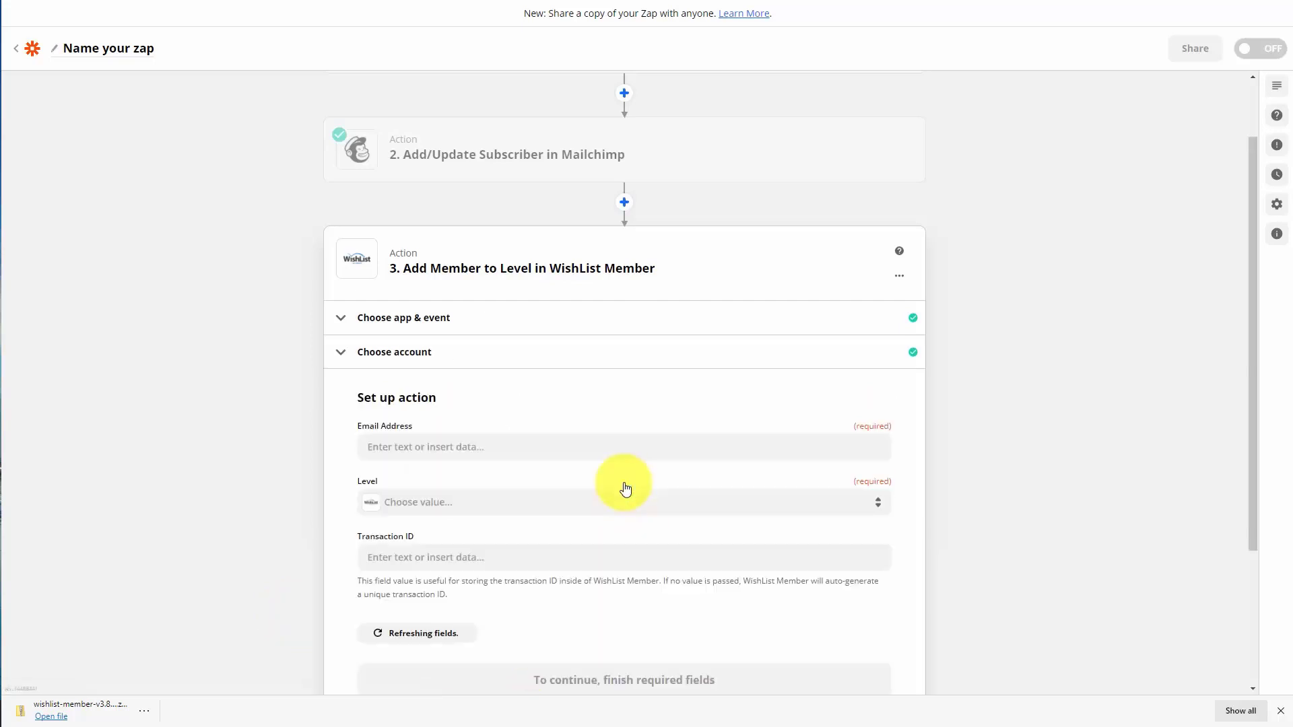
Step: Set up the WishList Member action with the email from the Mailchimp step and the Video Tutorials level, and continue
click(482, 443)
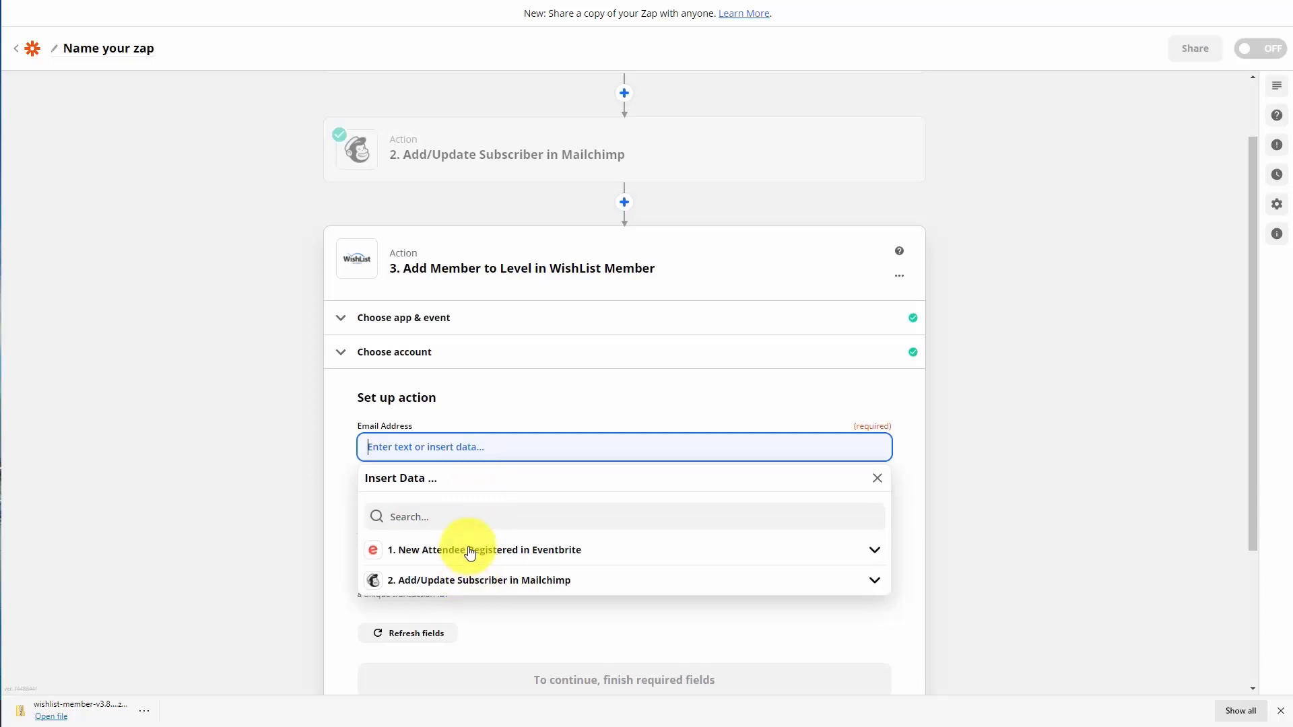
click(470, 579)
click(437, 608)
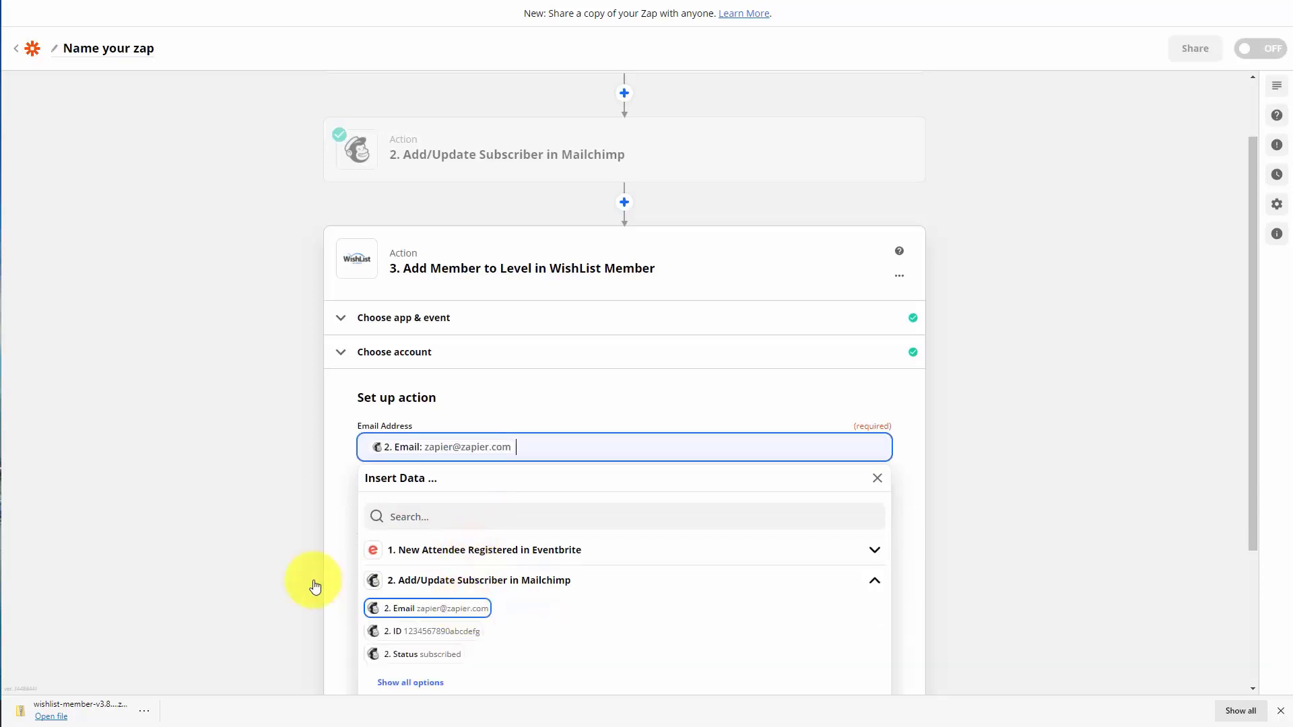
click(227, 556)
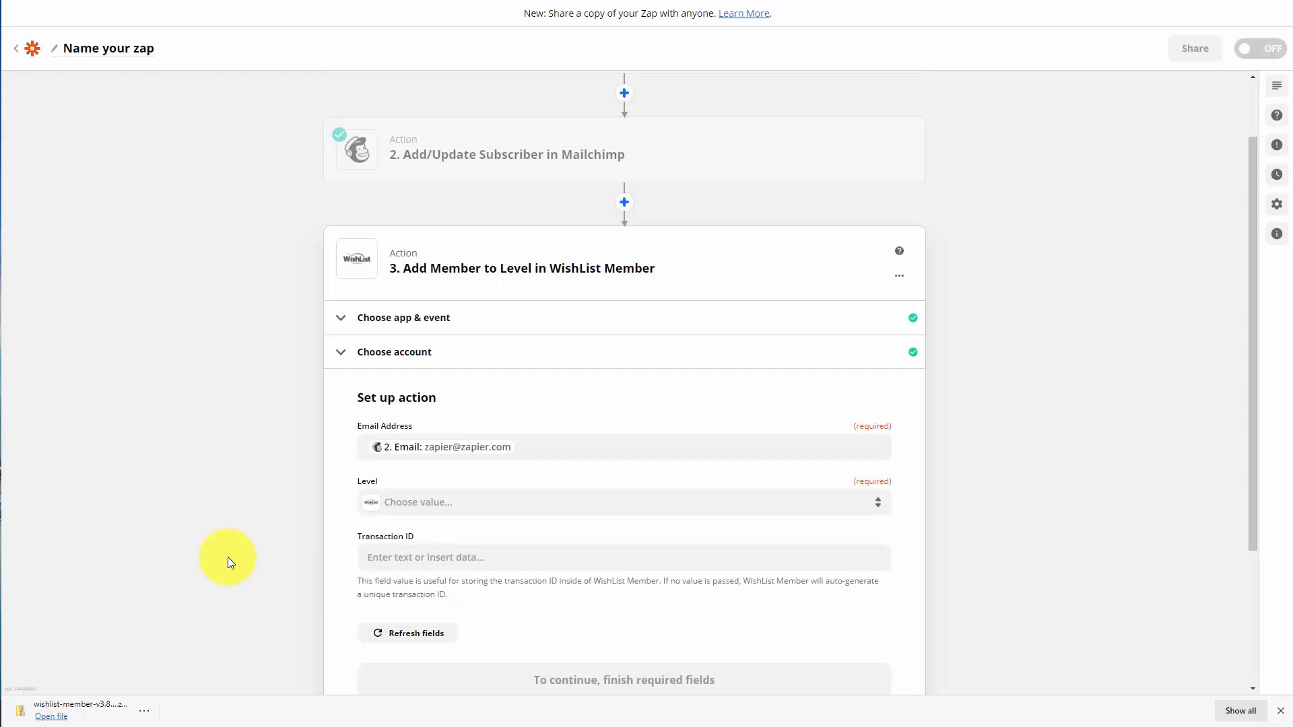
click(438, 503)
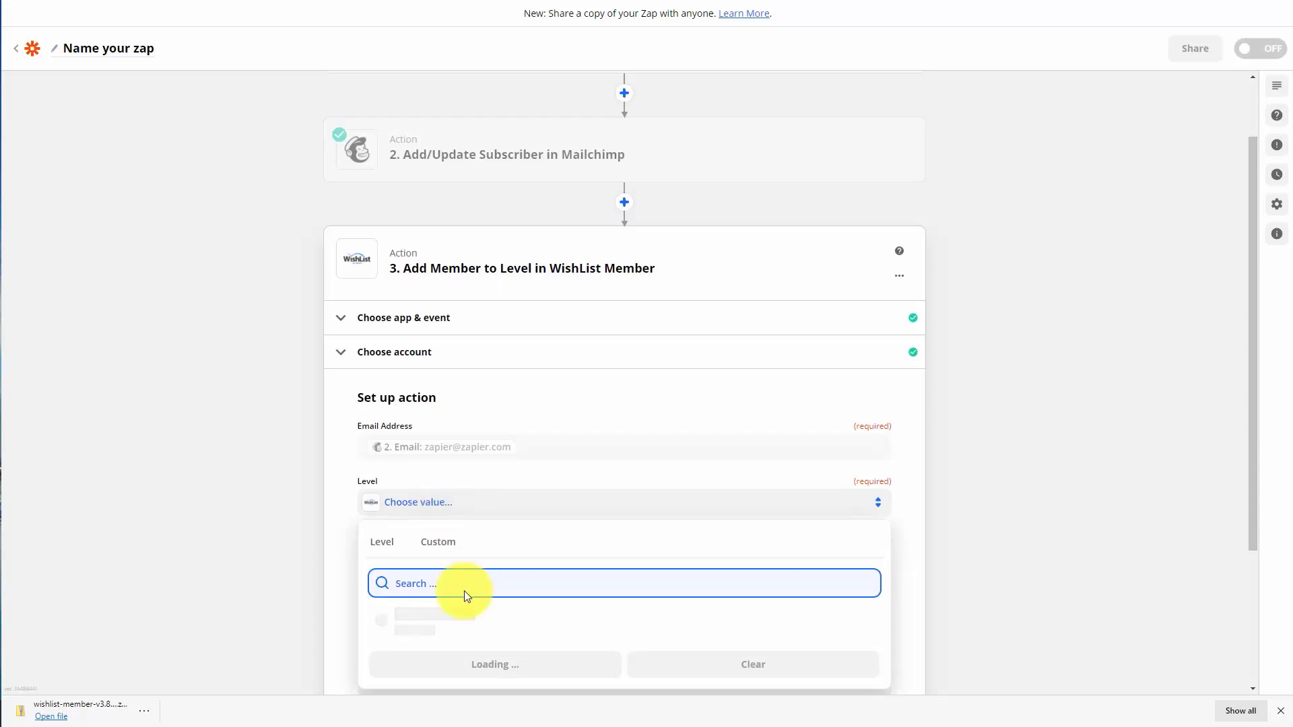
click(438, 620)
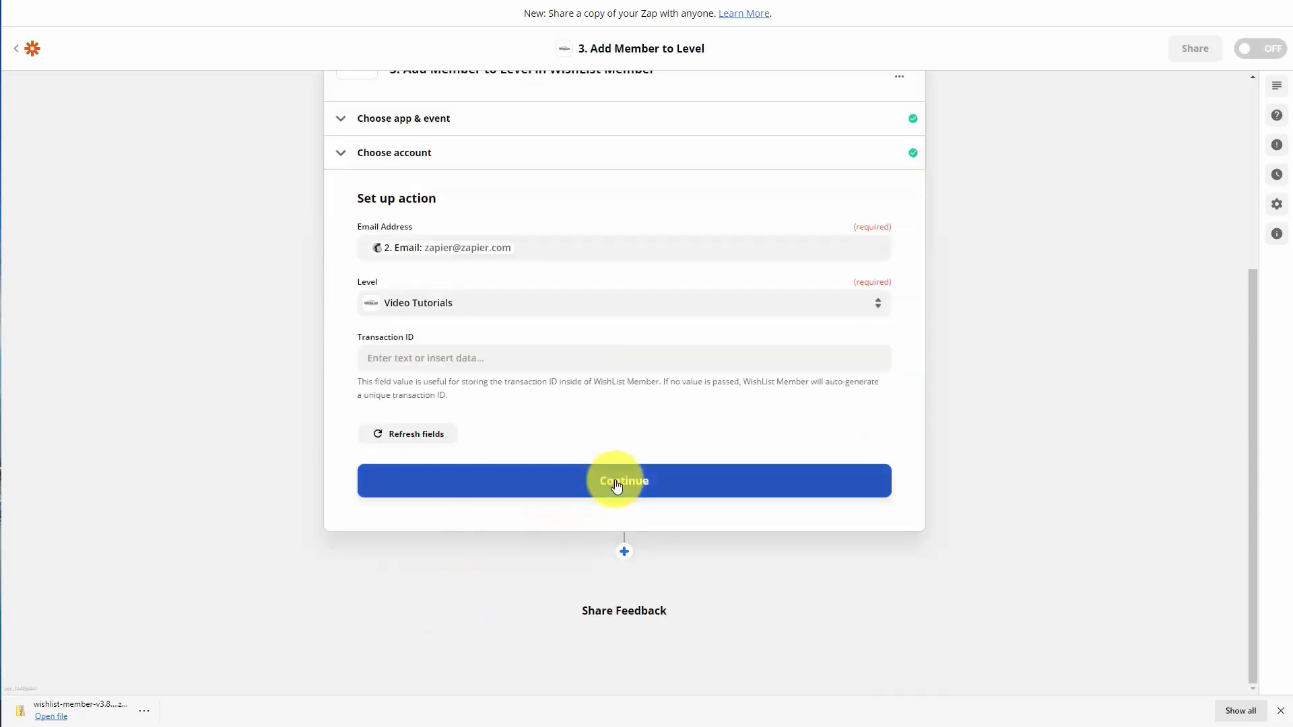
click(616, 482)
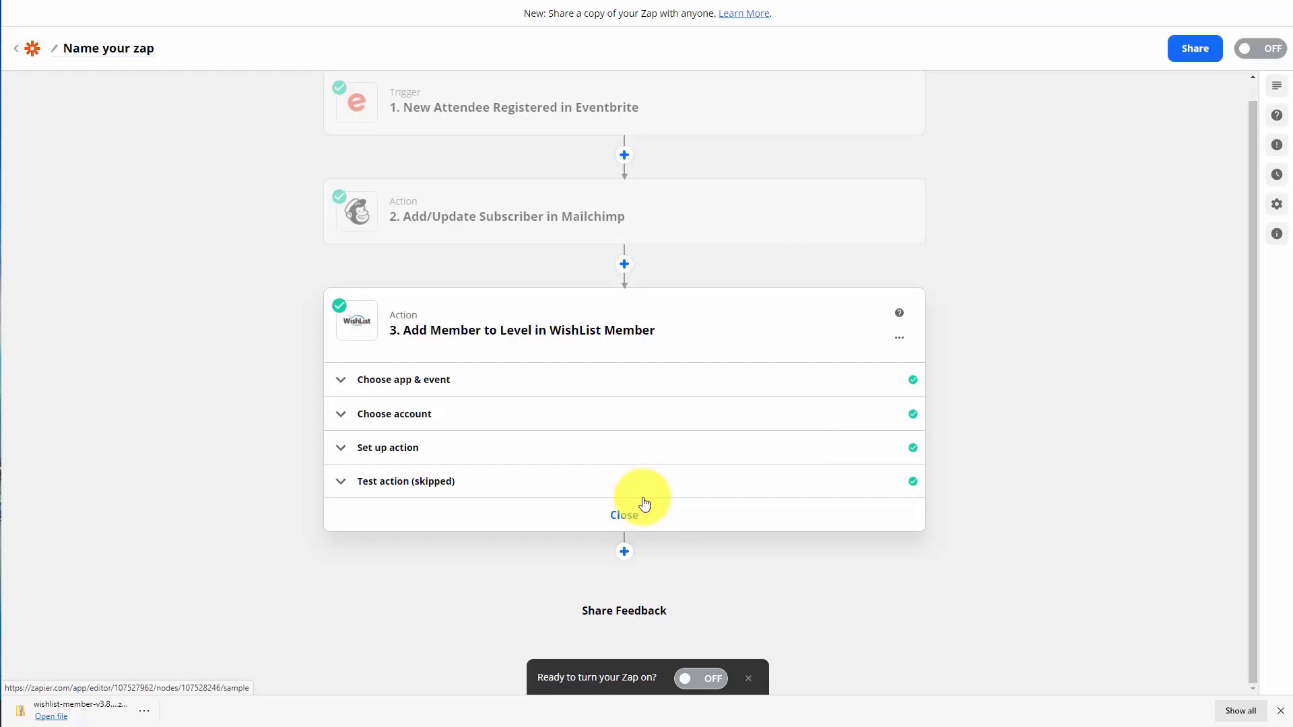
Step: Add a GoToWebinar Create Registrant action for the Mailchimp Video Tutorials webinar, mapping the Eventbrite profile's first name, last name and email, and continue
click(624, 551)
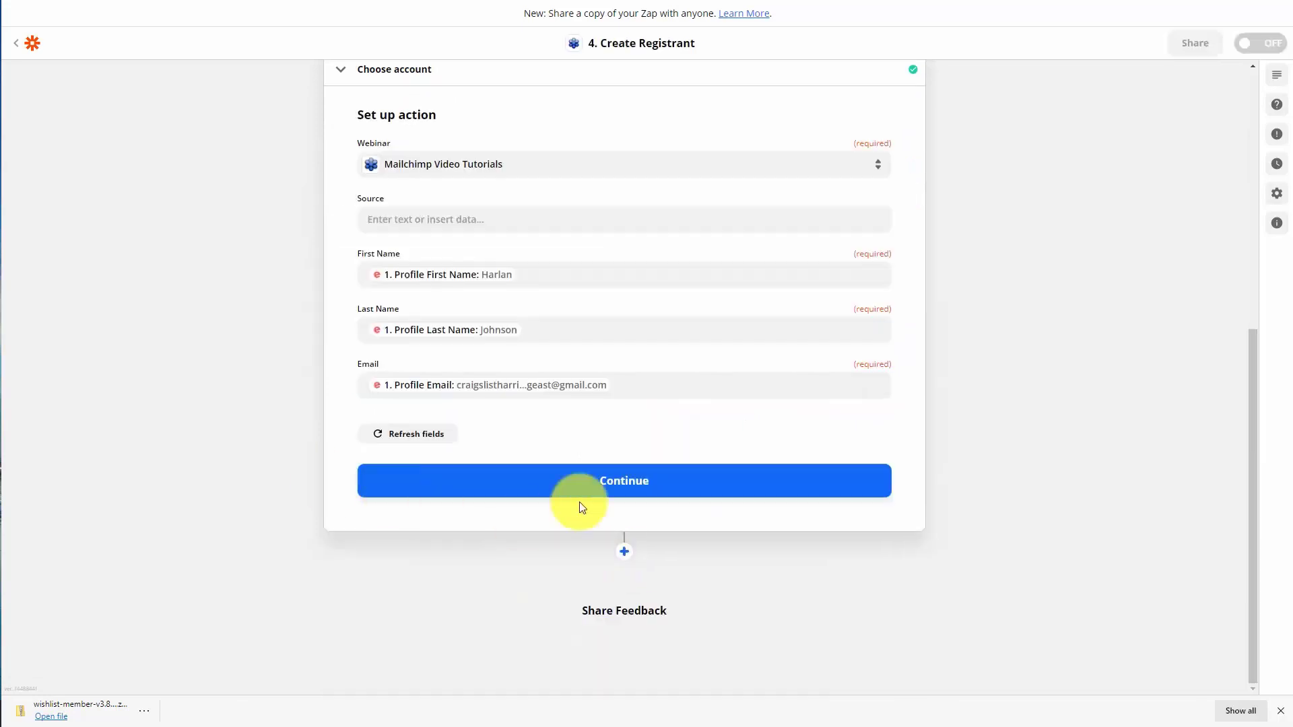
click(640, 485)
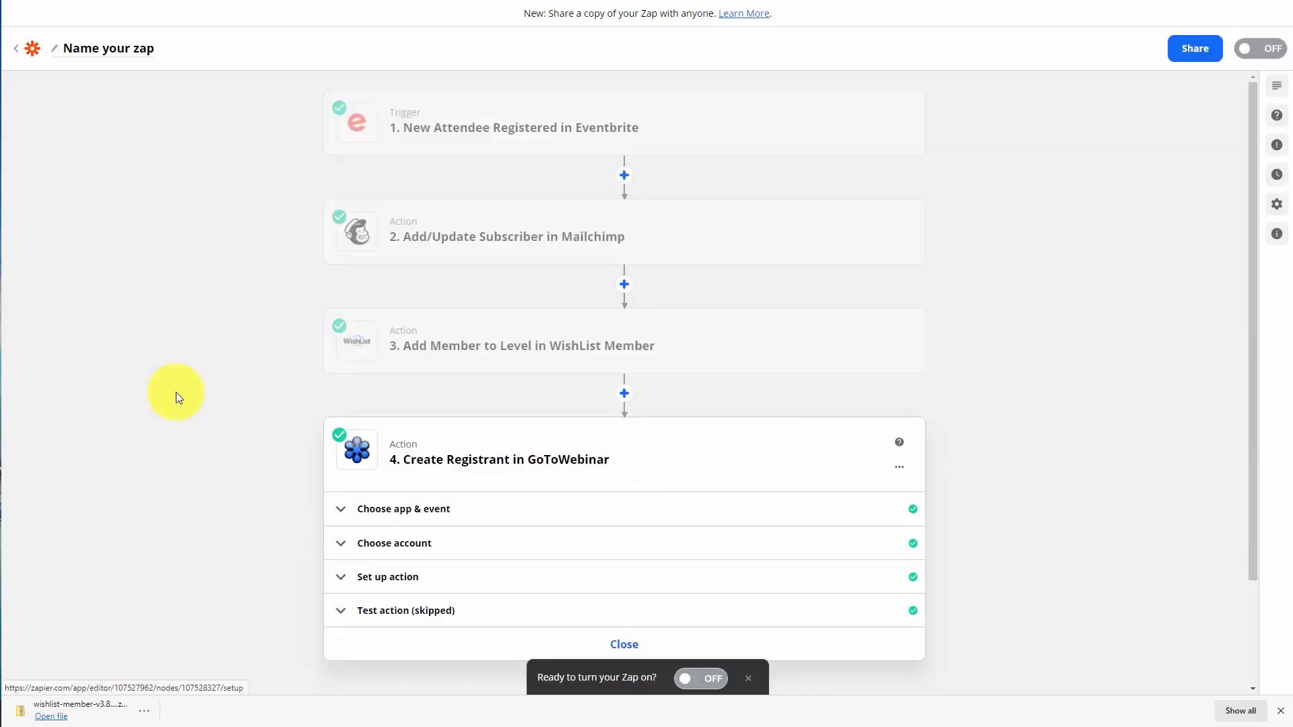